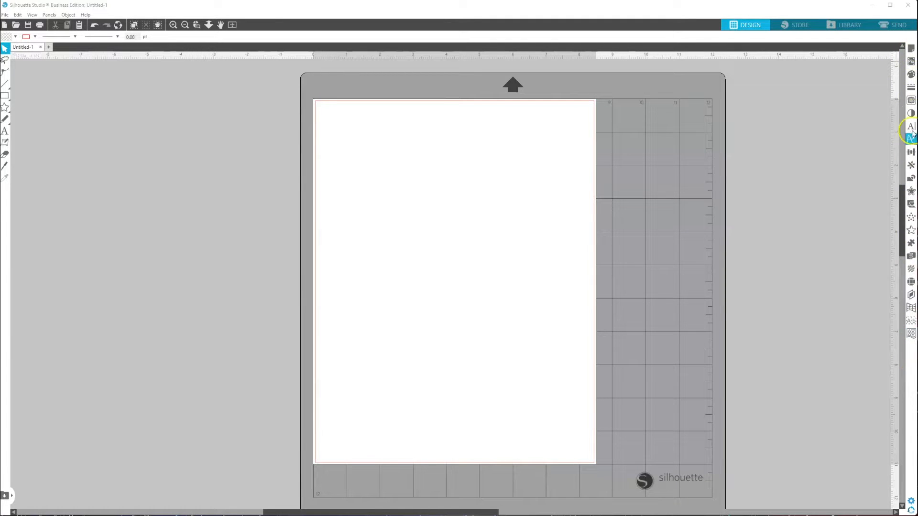
Step: Set the cutting mat to Cameo 12 x 12 in in the page setup and review the available media sizes
left_click(911, 48)
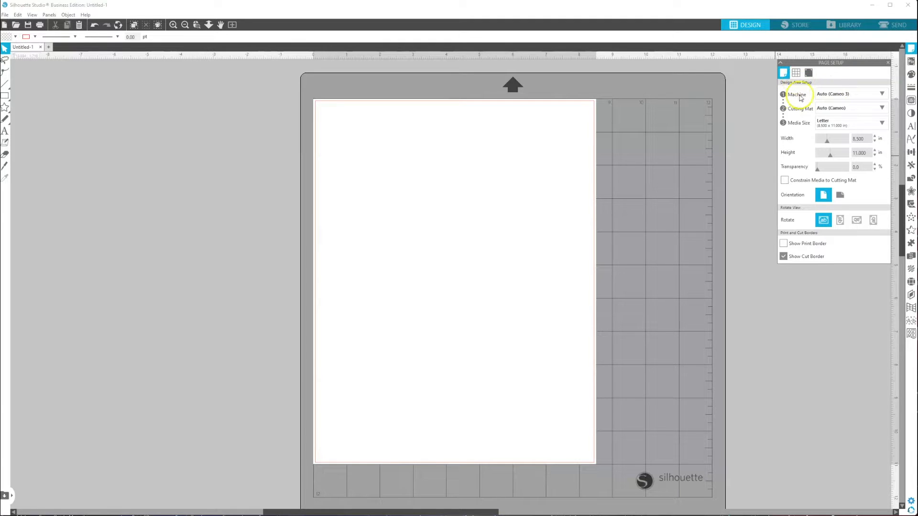
left_click(823, 98)
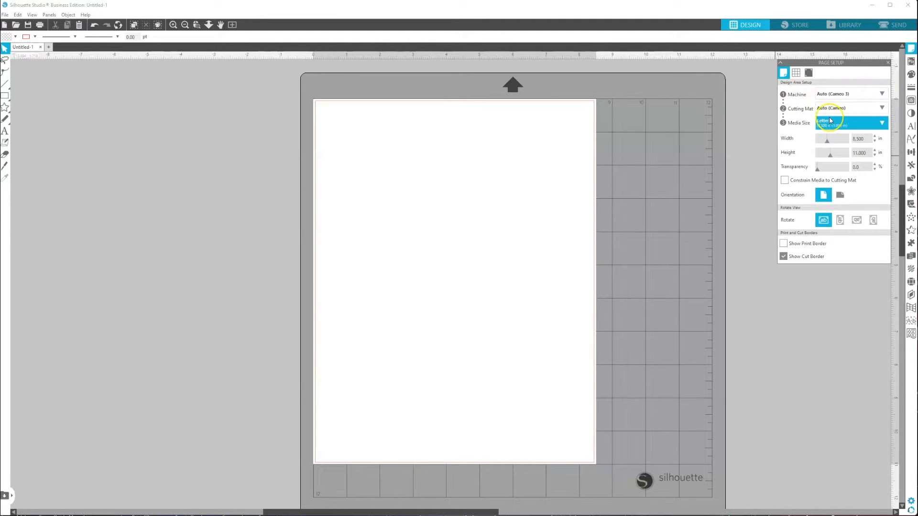
left_click(855, 109)
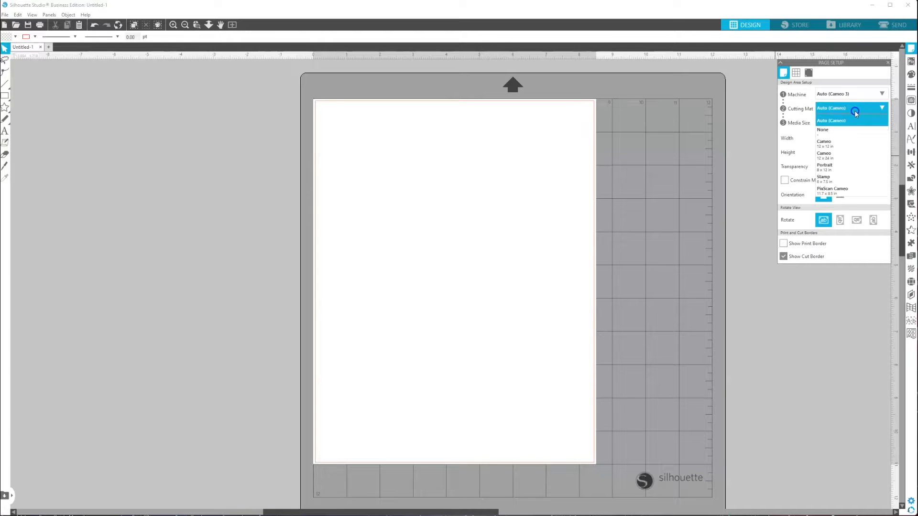
left_click(849, 143)
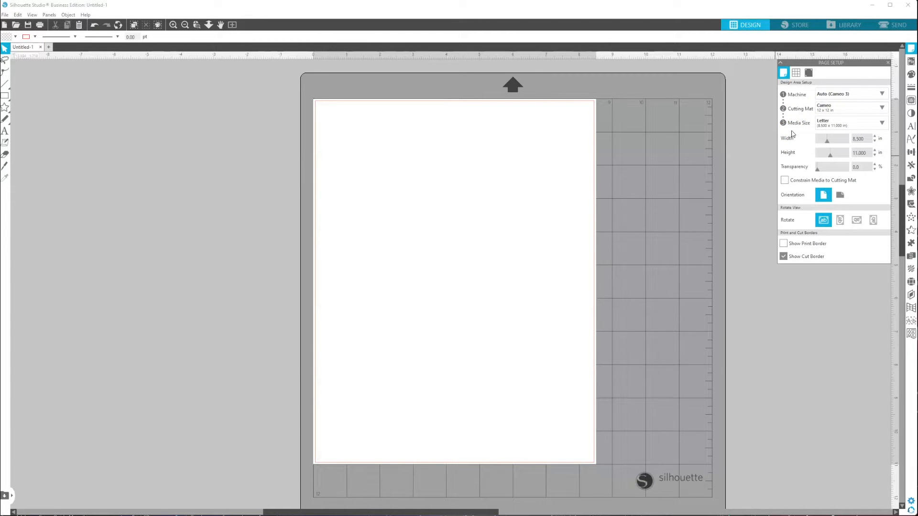
left_click(847, 128)
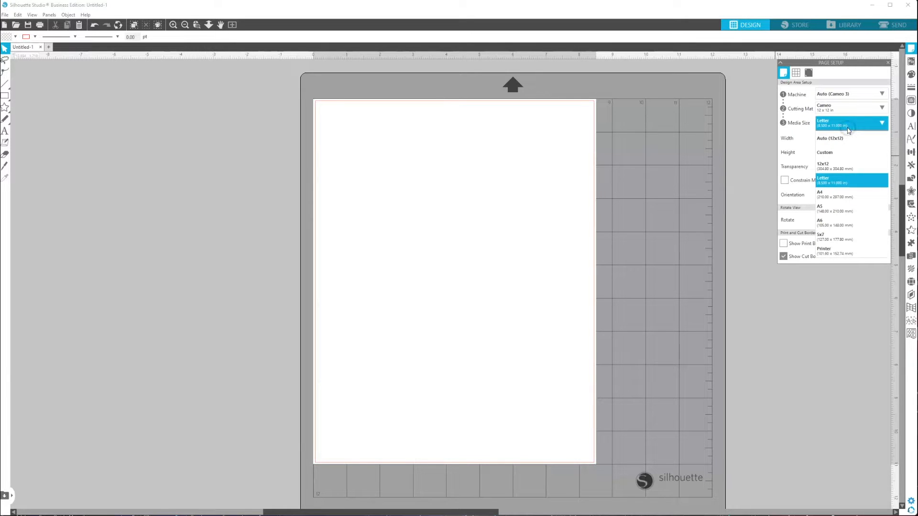
left_click(787, 74)
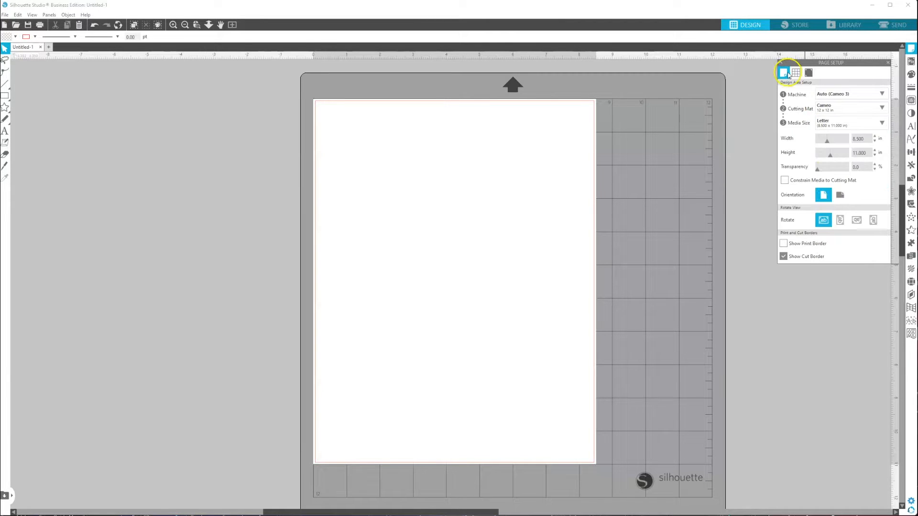
Step: Turn on registration marks and enable print bleed for the page, closing the page setup
left_click(808, 73)
left_click(808, 74)
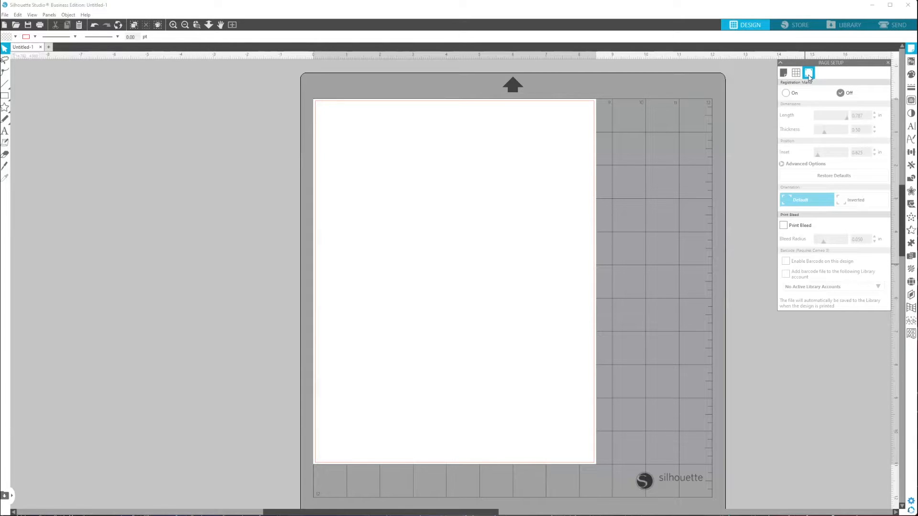
left_click(786, 94)
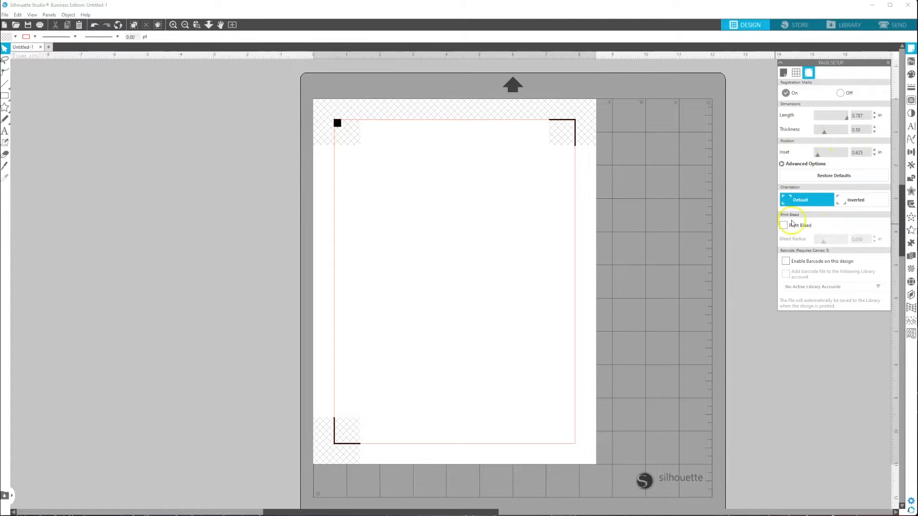
left_click(784, 227)
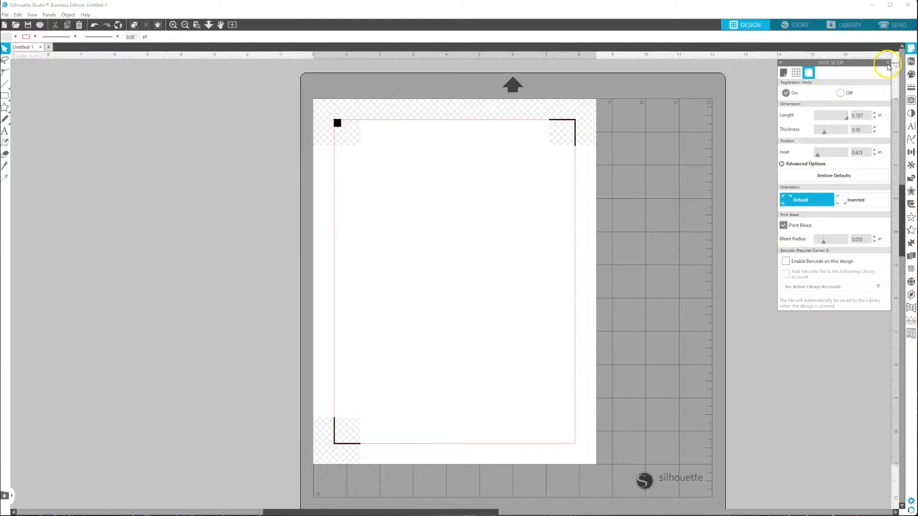
left_click(887, 63)
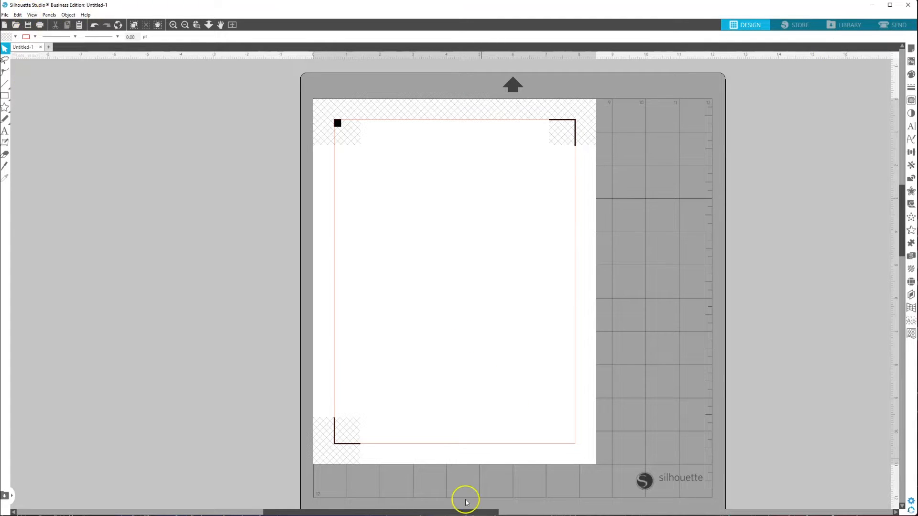
Step: Import Cereal cup_bowl.dxf and Cereal Cup_bowl.svg from the PPC-Cereal Bowl Cutting File folder, setting the black SVG shapes right of the page
mouse_move(481, 514)
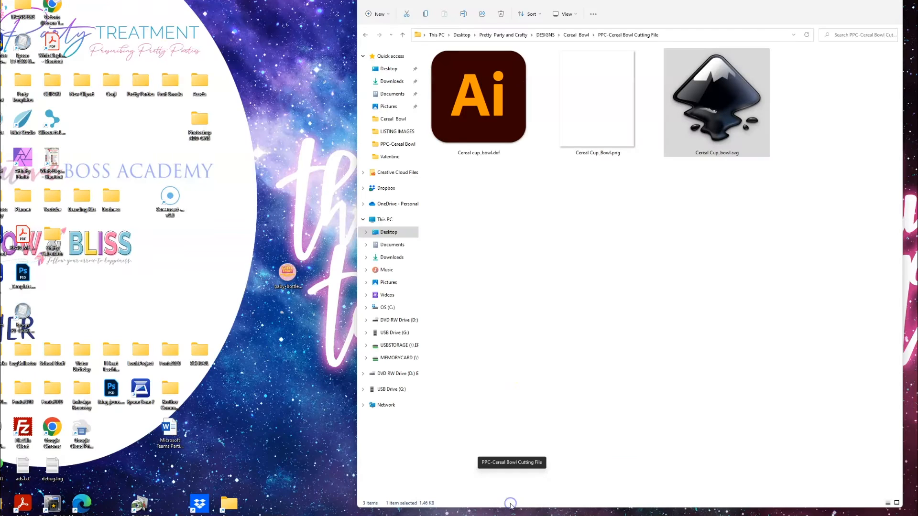
left_click(510, 504)
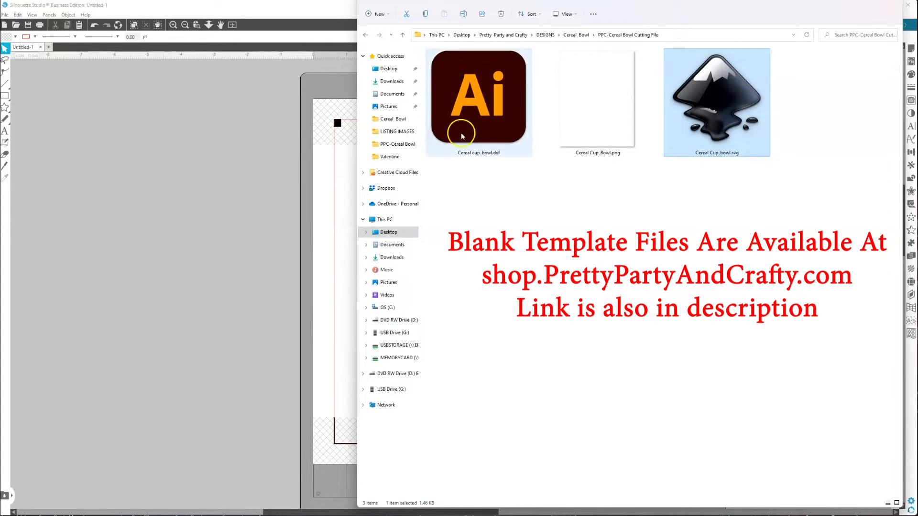
left_click_drag(482, 128, 127, 263)
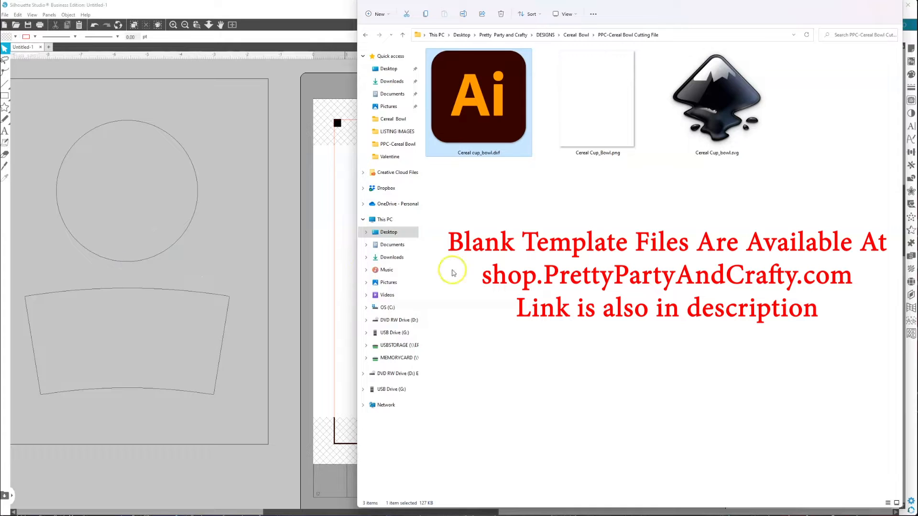
left_click_drag(735, 110, 341, 256)
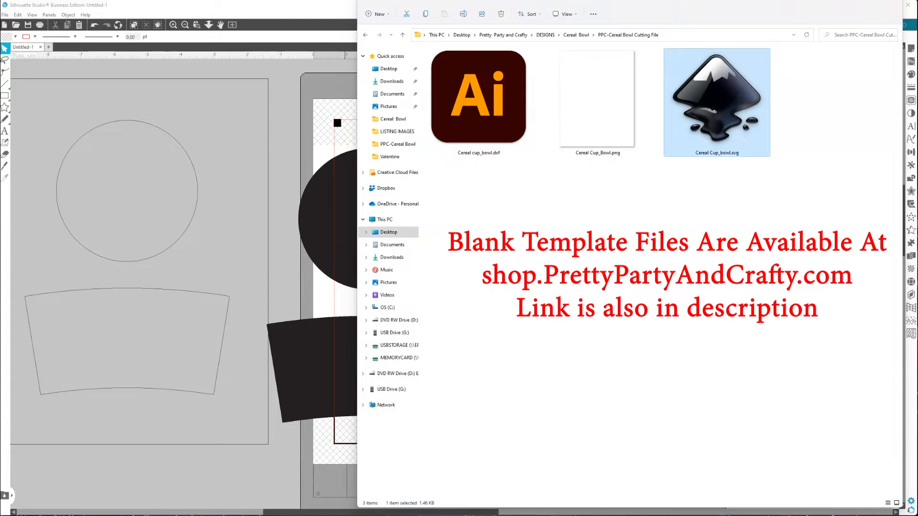
key("alt+Tab")
left_click_drag(548, 420, 703, 206)
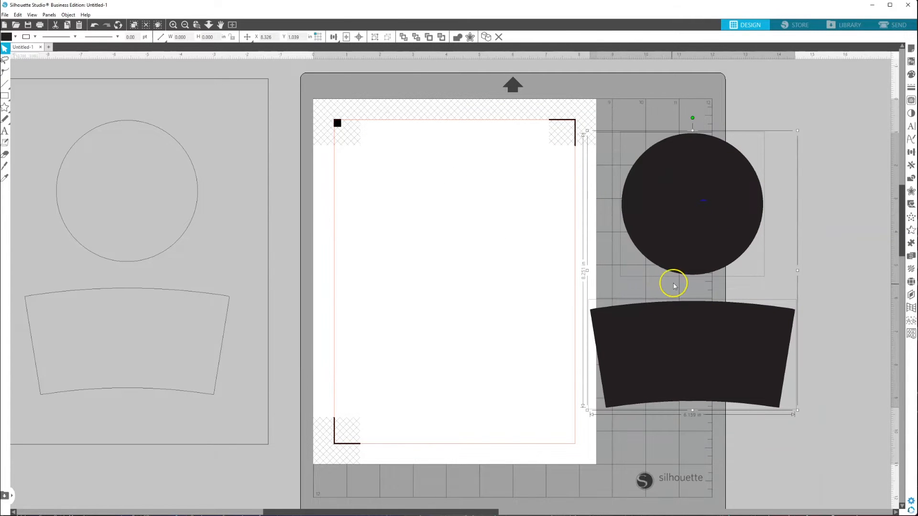
Step: Move the outlined DXF template closer to the page so its shapes are fully in view
left_click(127, 290)
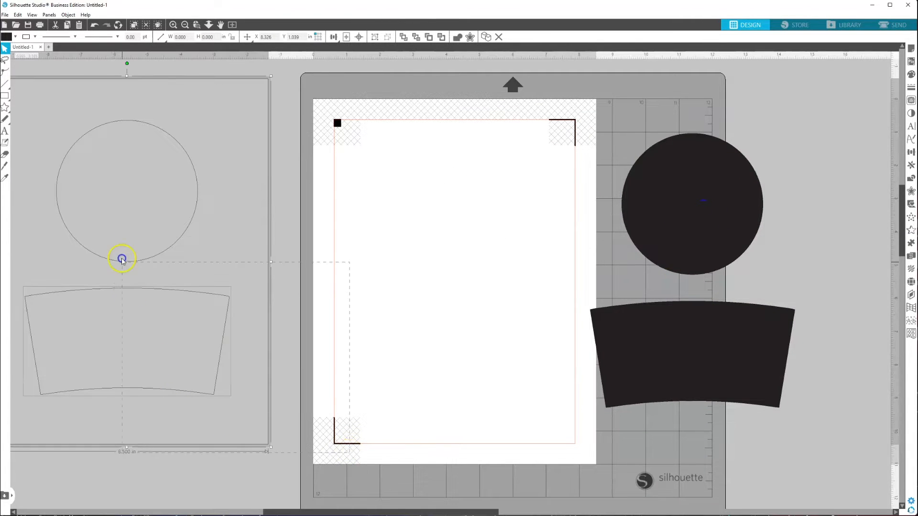
left_click_drag(186, 229, 265, 240)
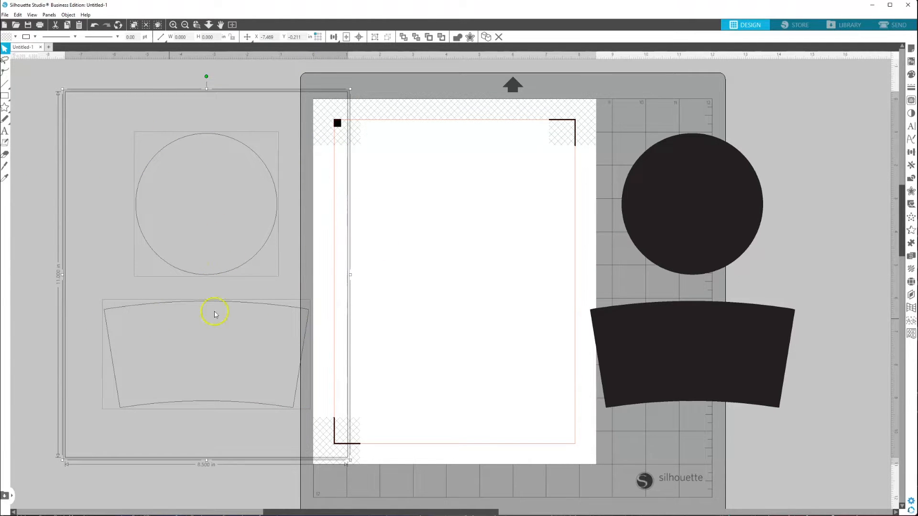
left_click(393, 210)
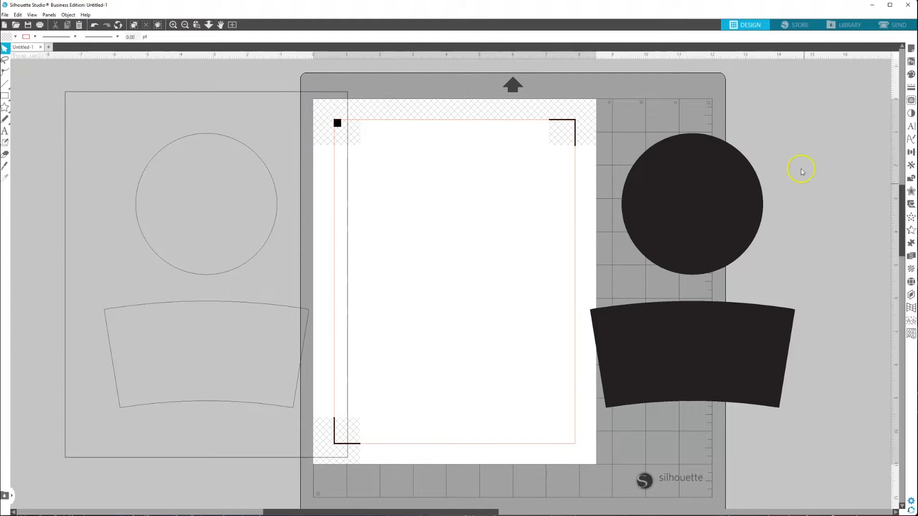
Step: Delete the outer rectangle surrounding the circle and curved band in the DXF template
left_click(299, 91)
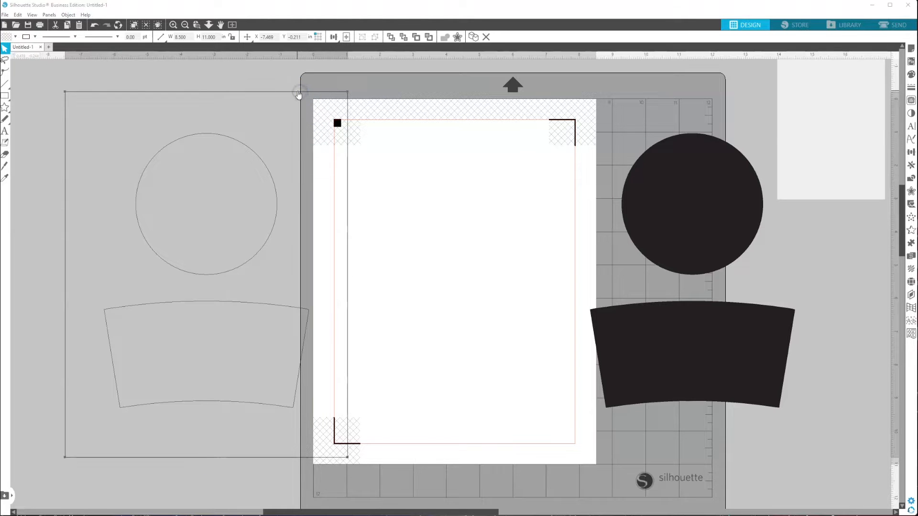
double_click(299, 91)
double_click(297, 94)
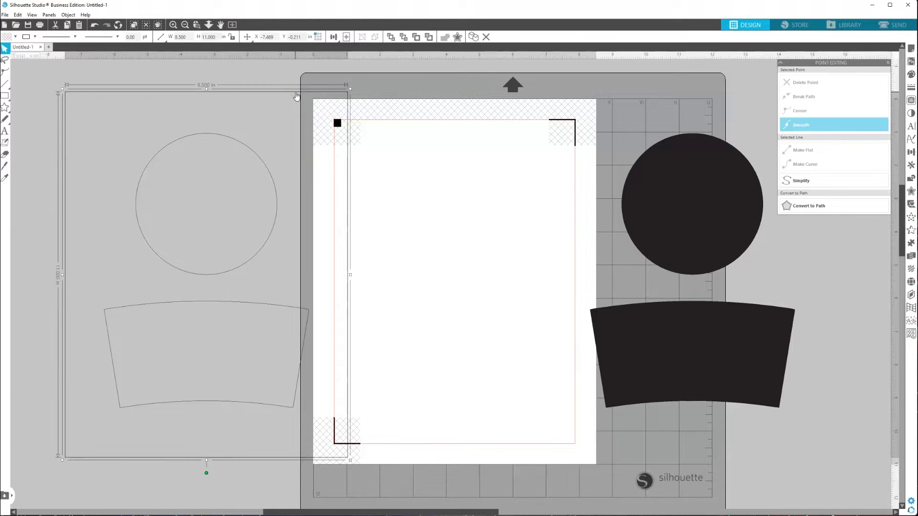
left_click(297, 94)
left_click(267, 92)
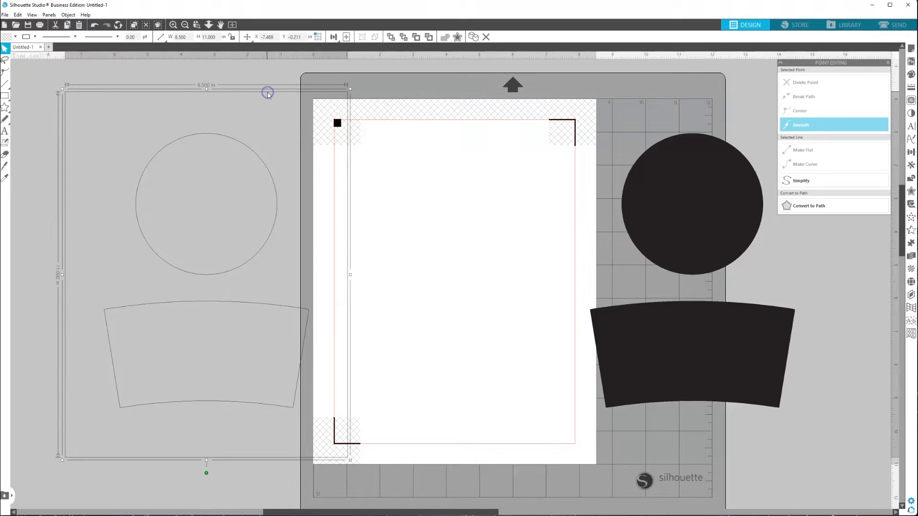
left_click(267, 95)
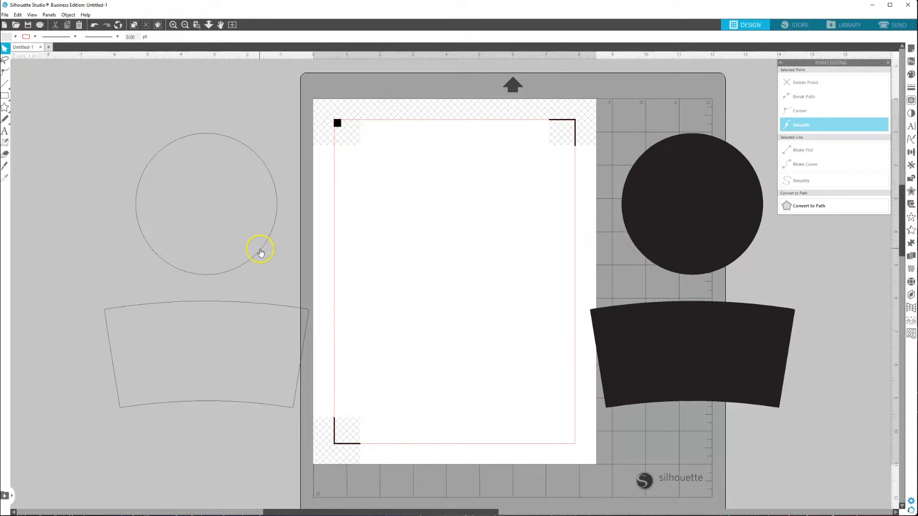
Step: Fill the outlined circle and the curved band of the DXF template with red
left_click(260, 249)
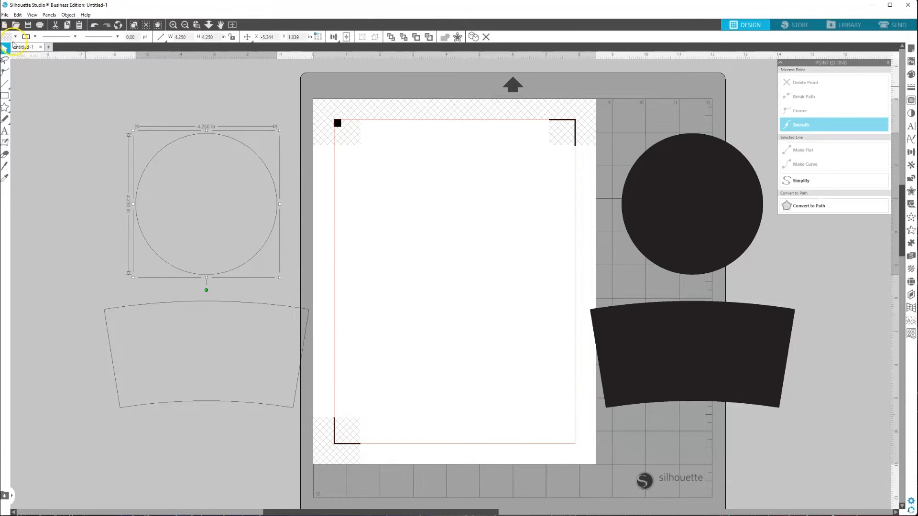
left_click(15, 38)
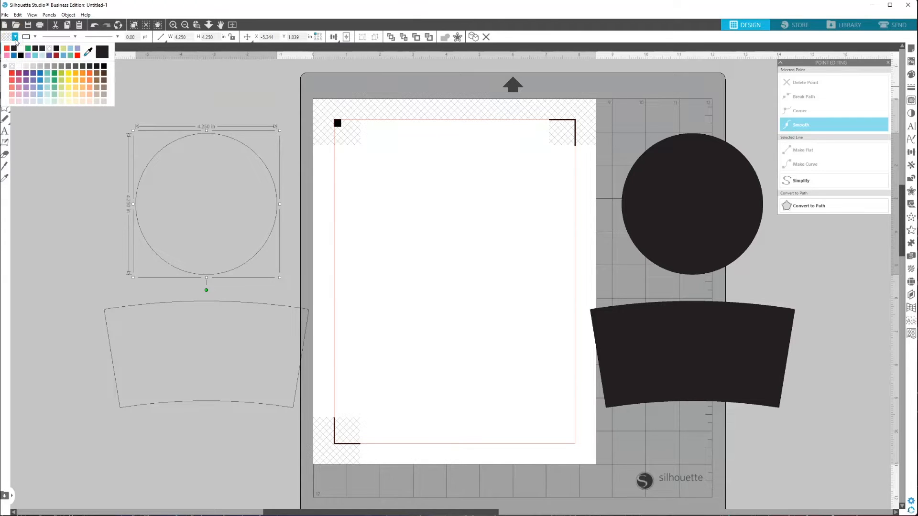
left_click(7, 49)
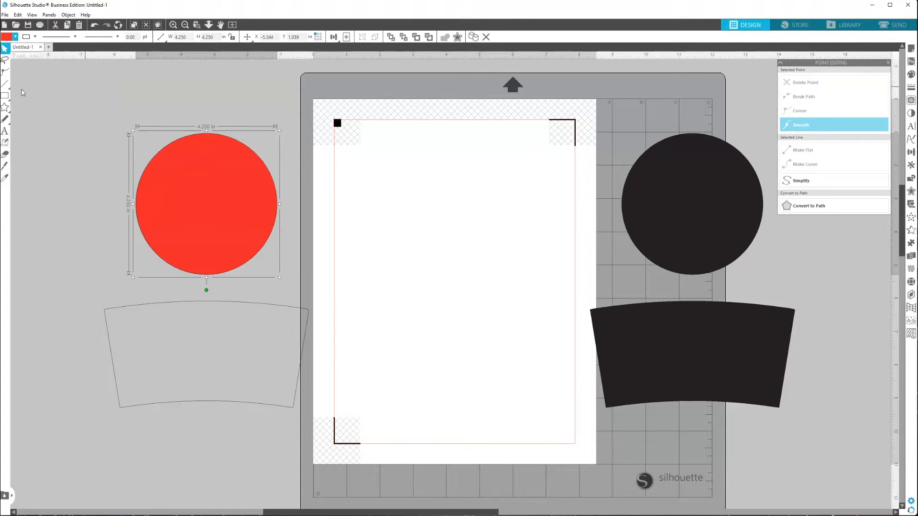
left_click(113, 311)
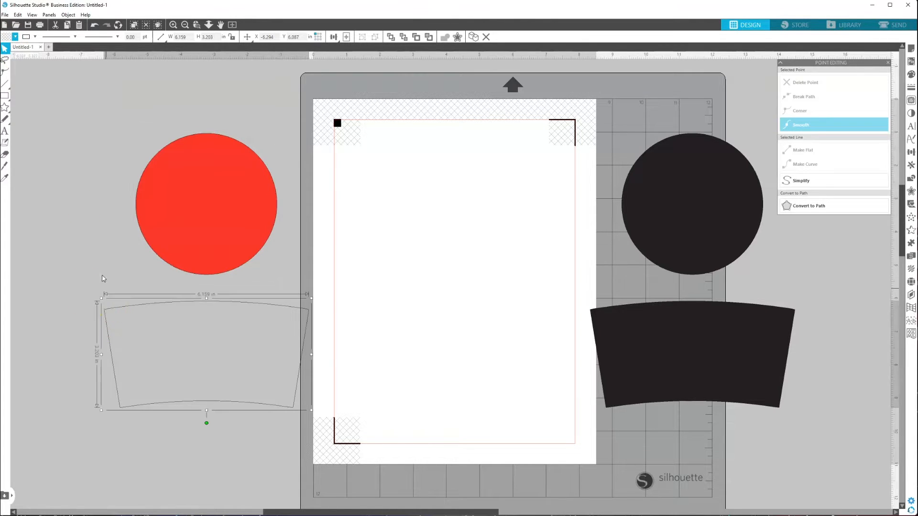
left_click(15, 36)
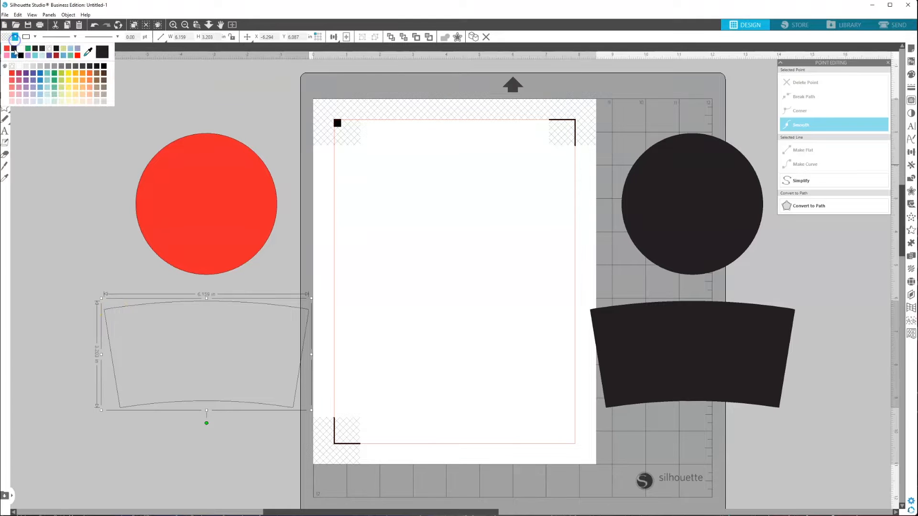
left_click(7, 50)
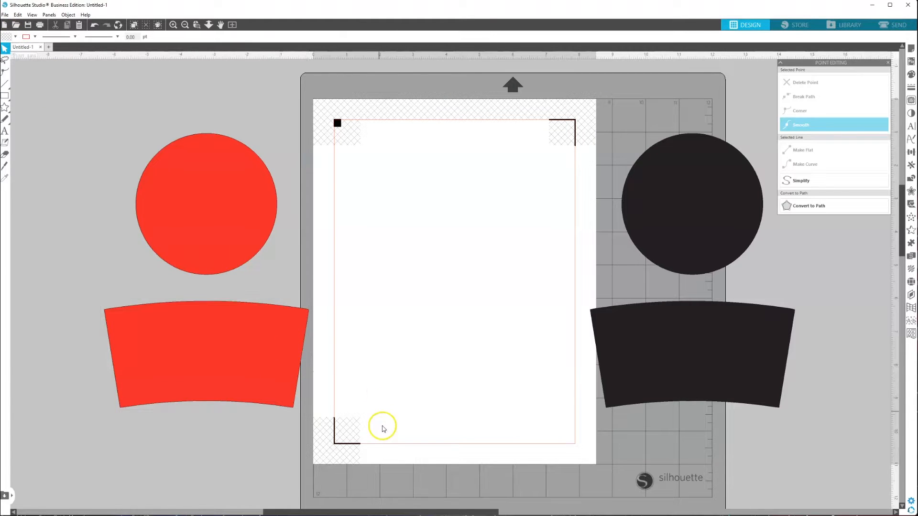
Step: Move the red circle and band partly onto the page and shift the black set closer to it
left_click_drag(381, 425, 62, 149)
left_click_drag(191, 199, 354, 182)
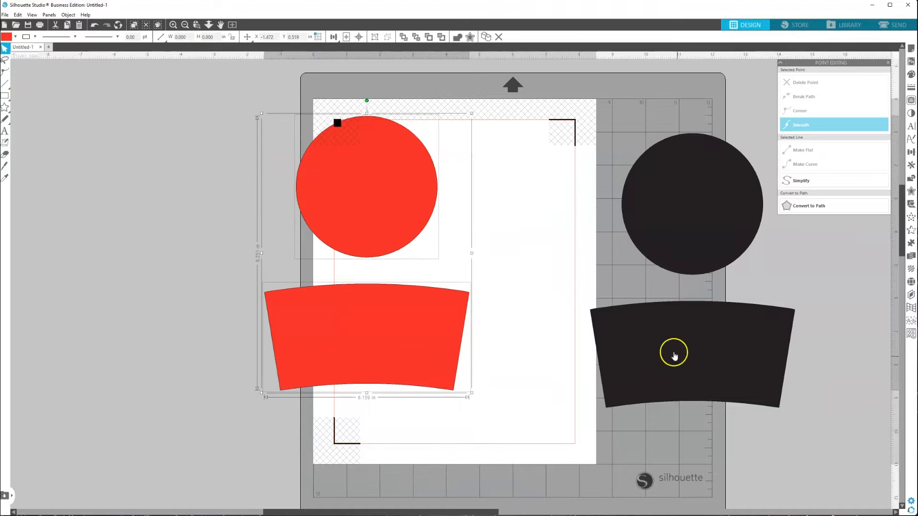
left_click(720, 430)
left_click_drag(721, 430, 656, 102)
left_click_drag(696, 226, 650, 226)
Step: Move the red circle and band off the page and delete them
left_click_drag(494, 420, 265, 139)
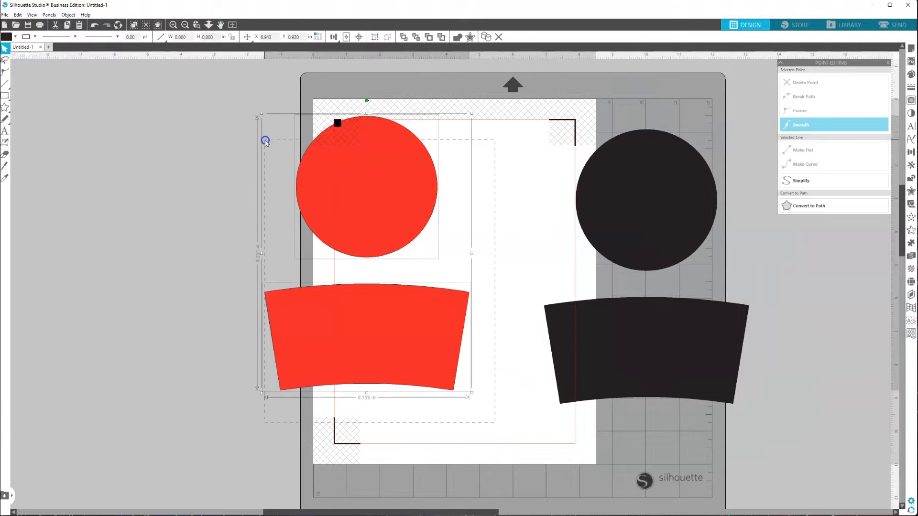
left_click_drag(372, 220, 236, 243)
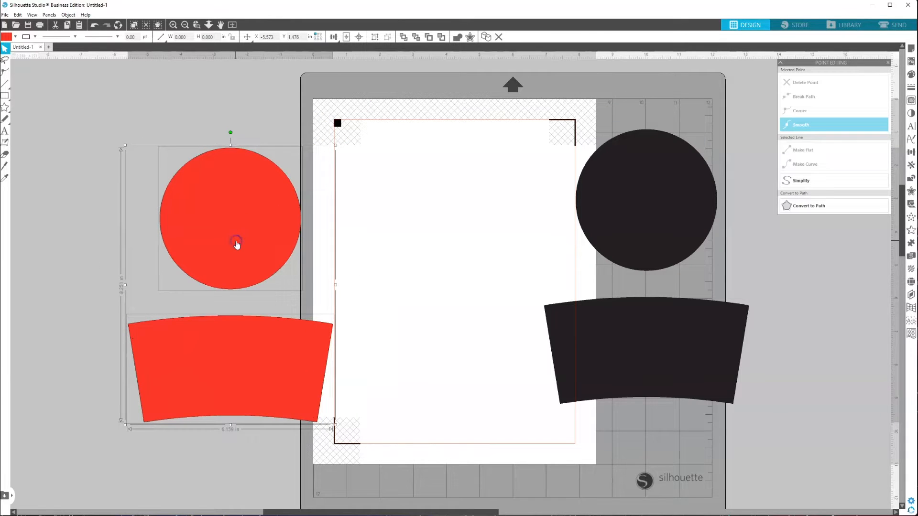
key("Delete")
Step: Move the black circle and curved band together onto the page, inside the registration mark area
left_click_drag(457, 117, 704, 401)
left_click_drag(688, 336, 487, 339)
left_click(622, 363)
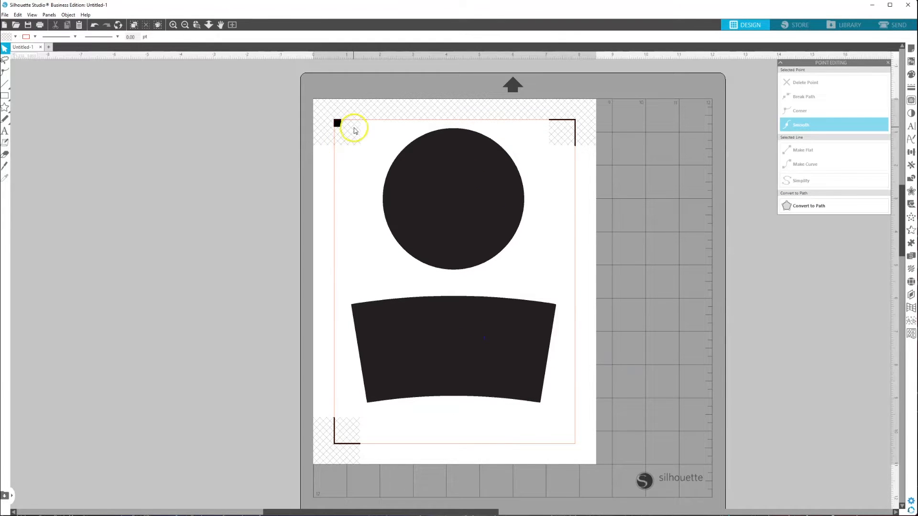
Step: Try moving the black circle and the curved band separately on the page, and undo both moves
left_click_drag(504, 213, 559, 220)
left_click_drag(477, 360, 457, 391)
left_click(457, 391)
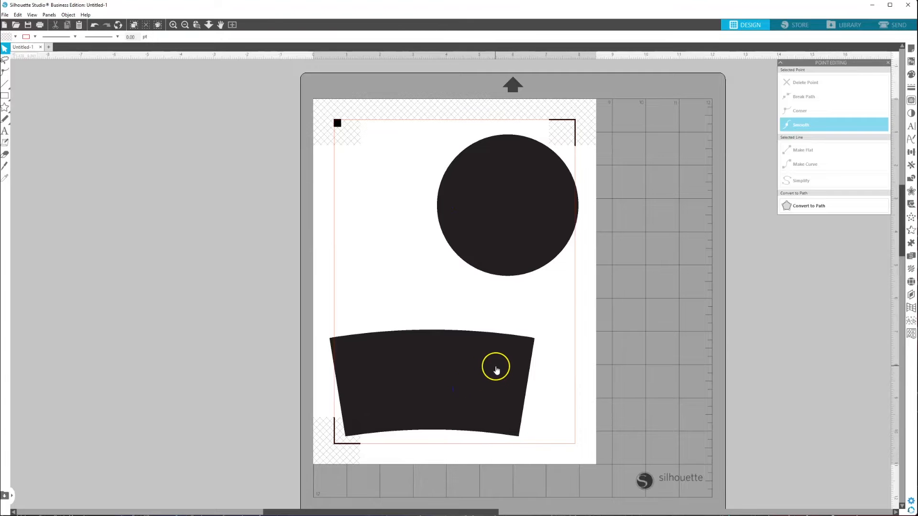
key("ctrl+z")
key("ctrl+z")
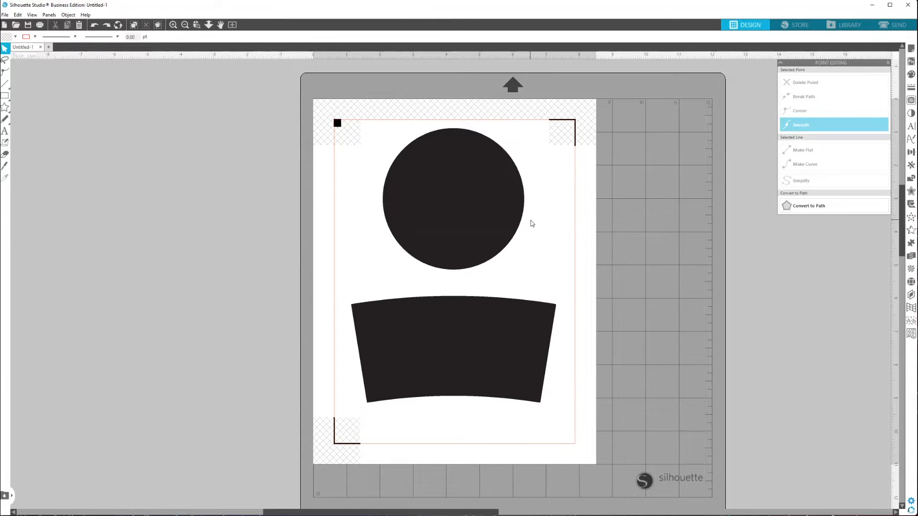
Step: Change the fill colour of the black circle and the curved band to red
left_click(526, 199)
left_click(516, 175)
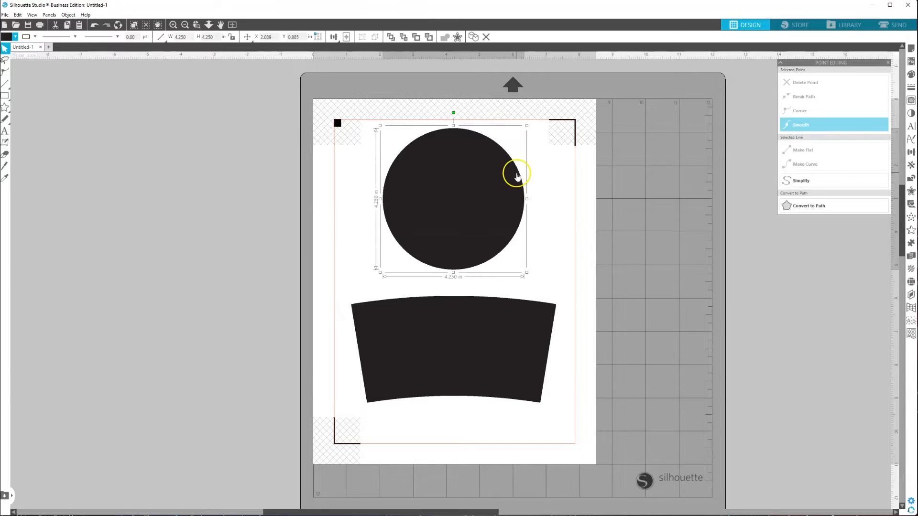
left_click(15, 37)
left_click(7, 54)
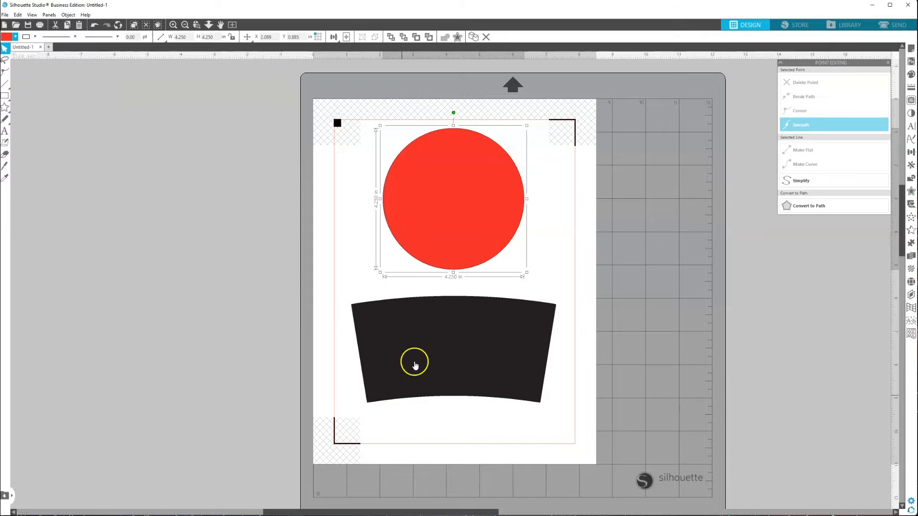
left_click(421, 307)
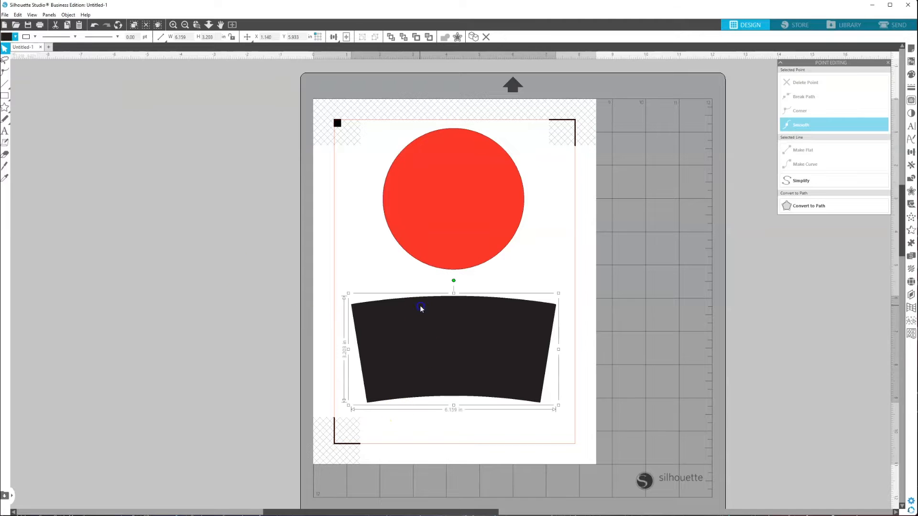
left_click(15, 37)
left_click(7, 53)
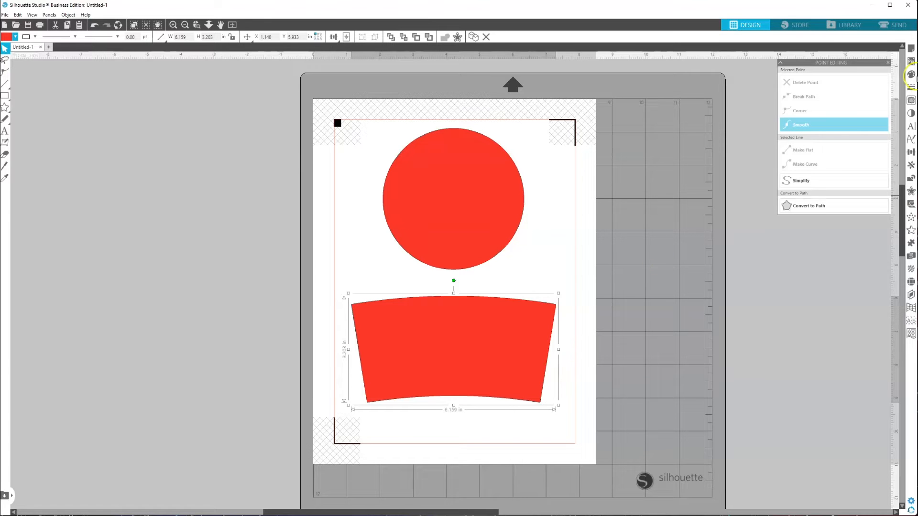
Step: Try several gradient fills on the curved band, including a black-red-white and a blue-white one
left_click(911, 75)
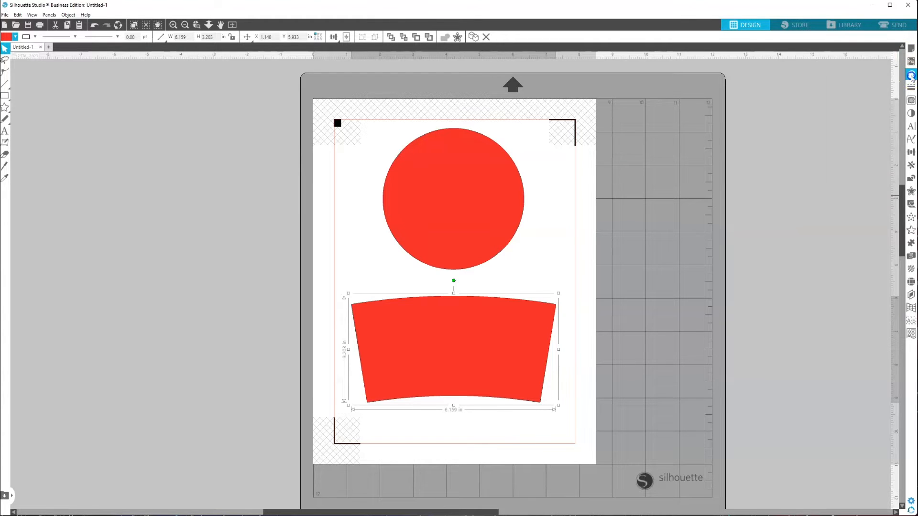
left_click(911, 75)
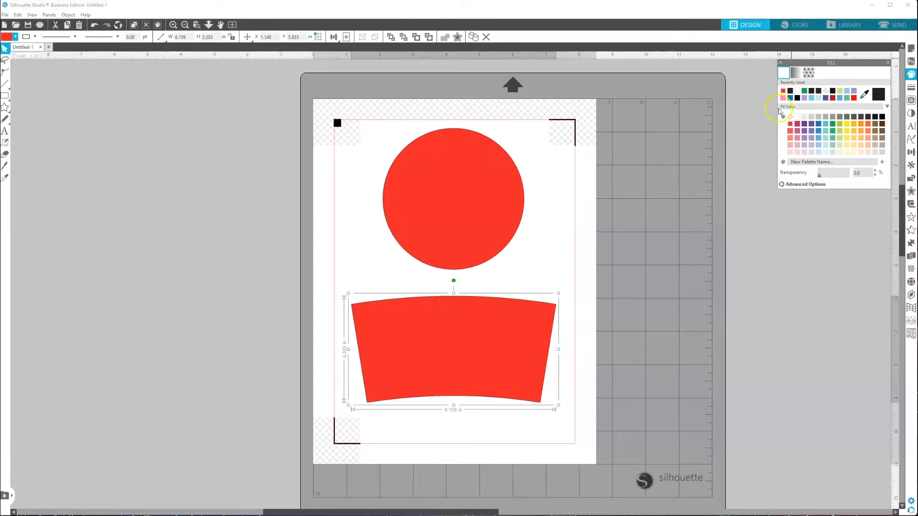
left_click(795, 74)
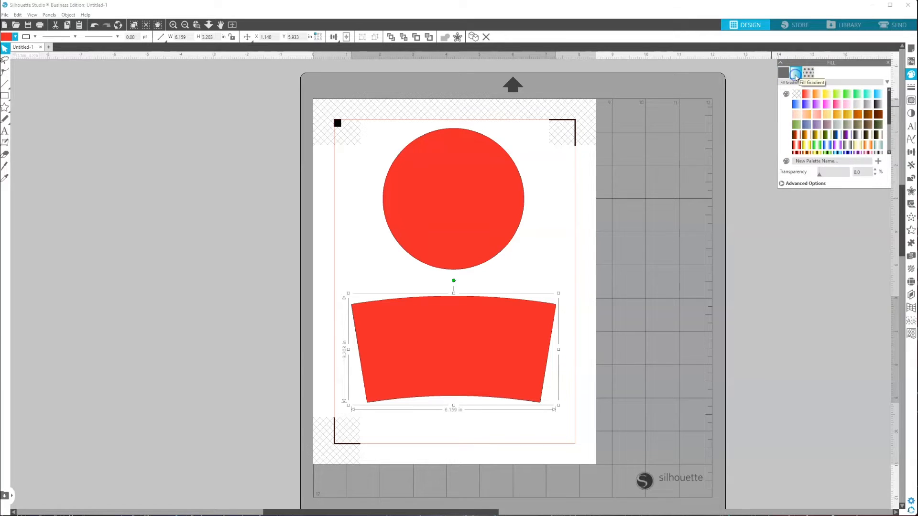
scroll(846, 126, "down", 2)
left_click(844, 124)
left_click(805, 140)
left_click(806, 147)
left_click(851, 142)
left_click(867, 118)
scroll(867, 121, "down", 1)
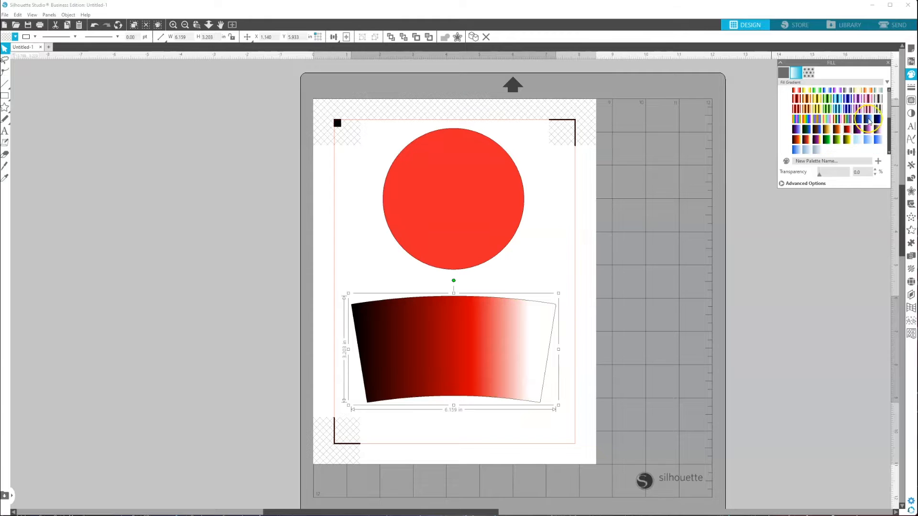
left_click(852, 99)
scroll(838, 125, "up", 3)
left_click(835, 134)
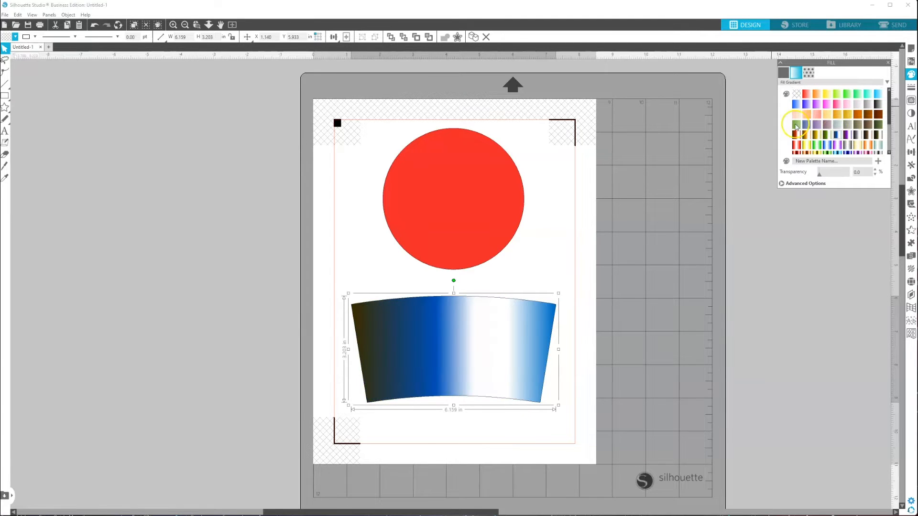
Step: Try several pattern fills on the curved band, including black leather, red-and-black plaid and coloured diagonal stripes
left_click(808, 74)
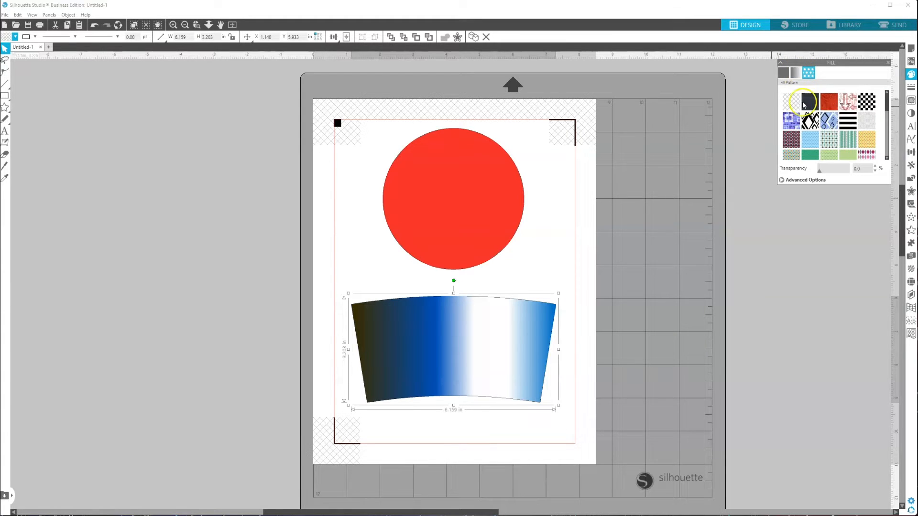
left_click(851, 139)
scroll(851, 139, "down", 5)
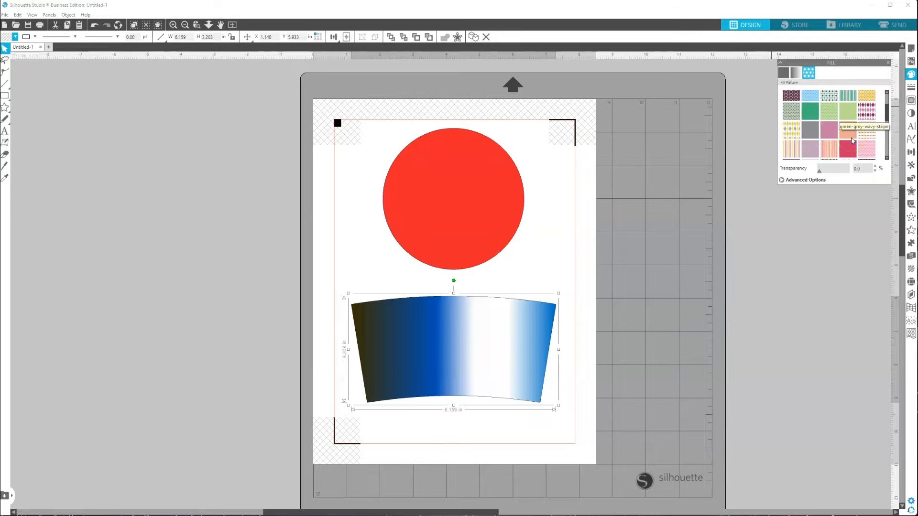
scroll(851, 140, "down", 3)
left_click(791, 131)
left_click(810, 132)
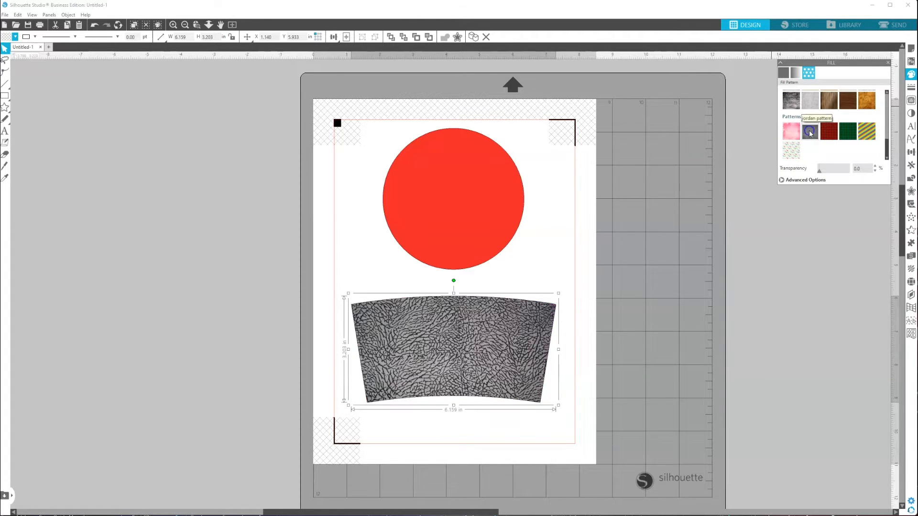
left_click(829, 131)
left_click(851, 137)
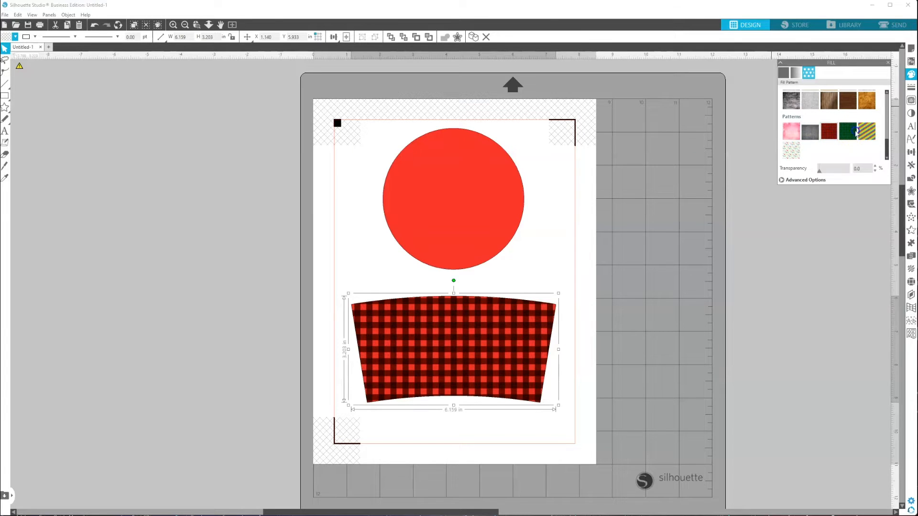
left_click(868, 135)
left_click(805, 102)
Step: Fill the curved band with solid red again, deselect it and close the fill options
left_click(784, 75)
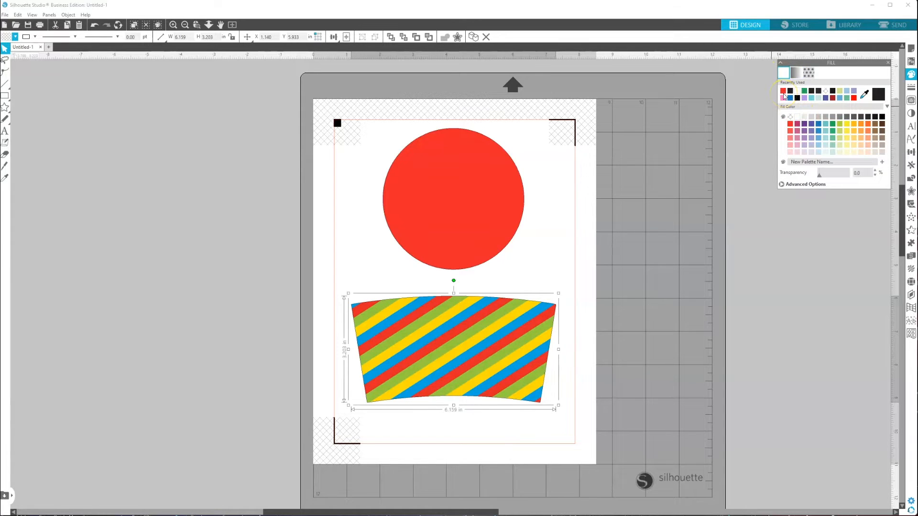
left_click(783, 91)
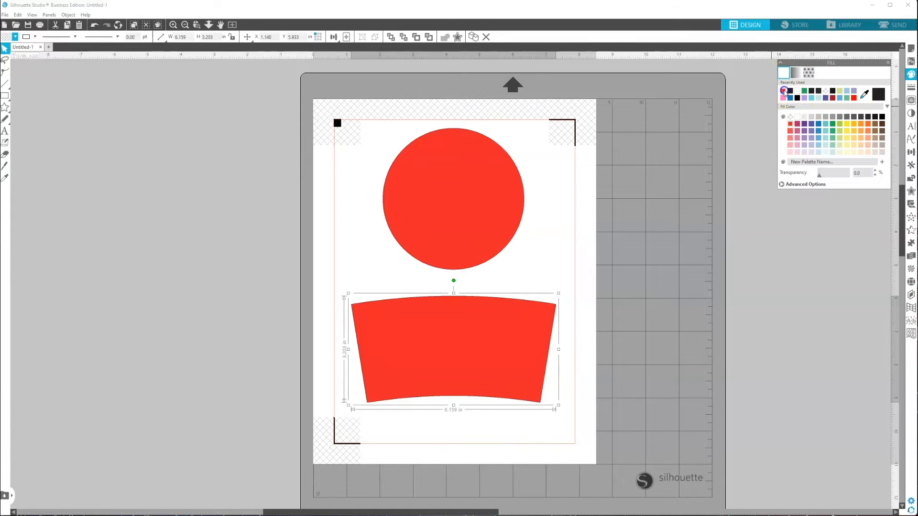
left_click(801, 296)
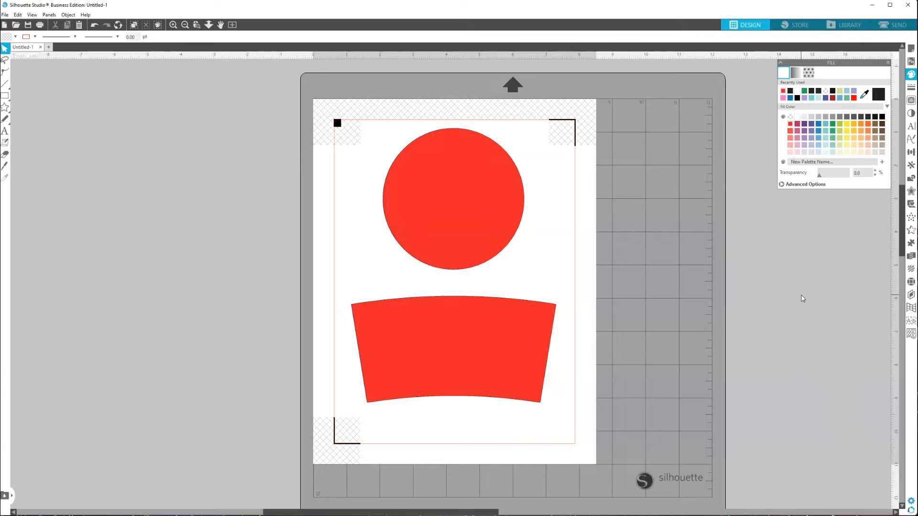
left_click(888, 62)
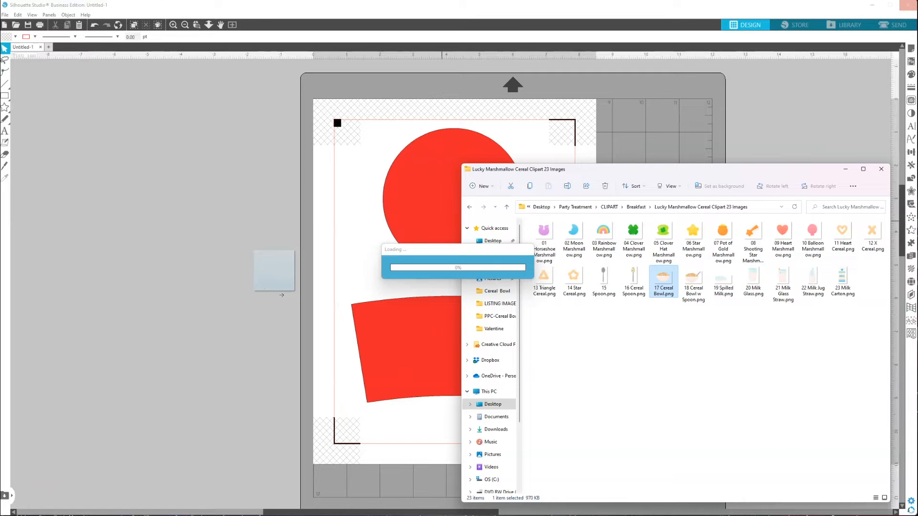
Step: Bring 17 Cereal Bowl.png from the Lucky Marshmallow Cereal clipart folder into the design and lock its aspect ratio
left_click_drag(281, 295, 324, 353)
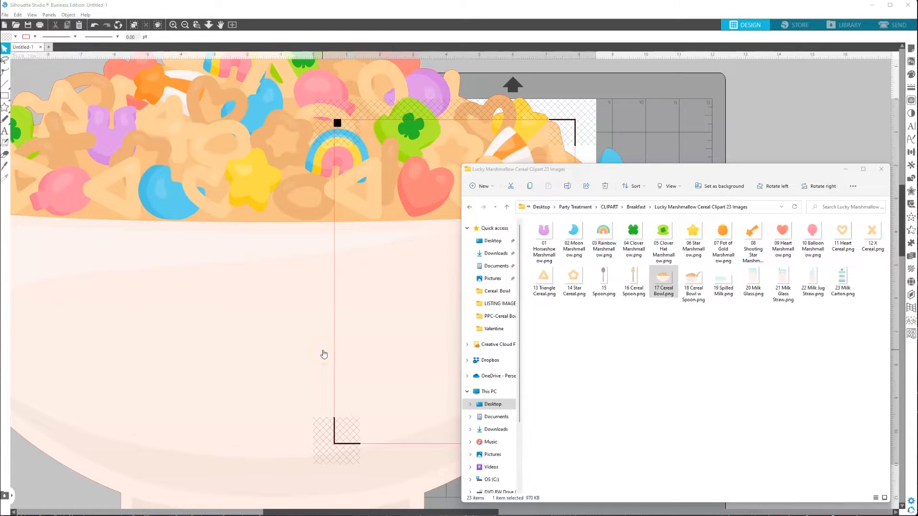
left_click(324, 354)
scroll(324, 354, "down", 1)
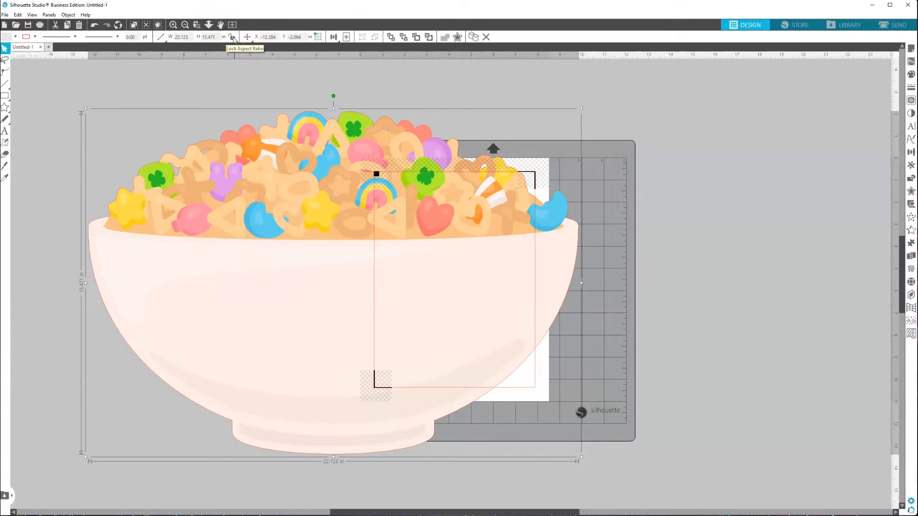
left_click(232, 38)
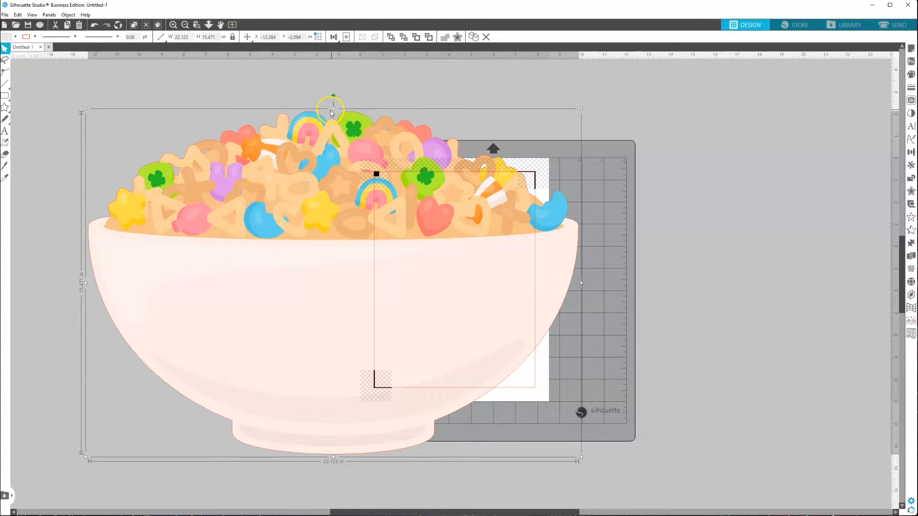
Step: Try squashing the cereal bowl image vertically from its upper edge, and undo the resize
left_click_drag(333, 108, 338, 167)
key("i")
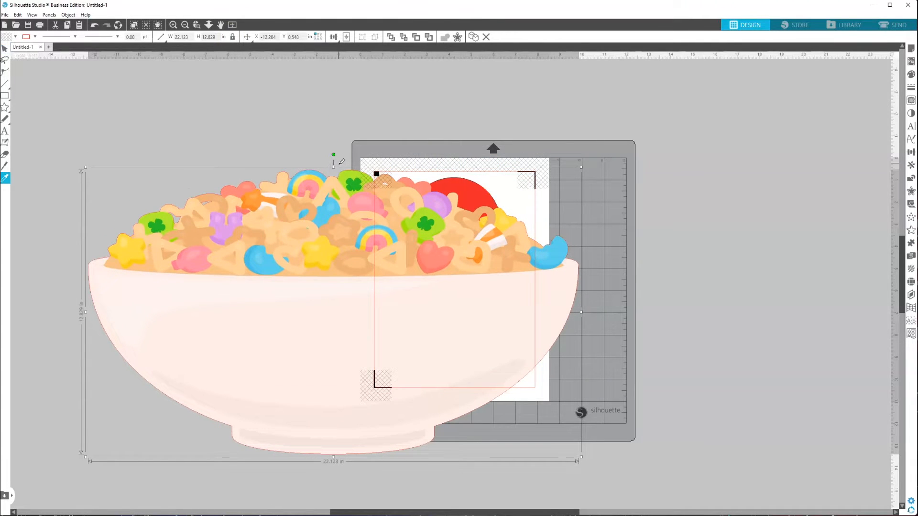
key("ctrl+z")
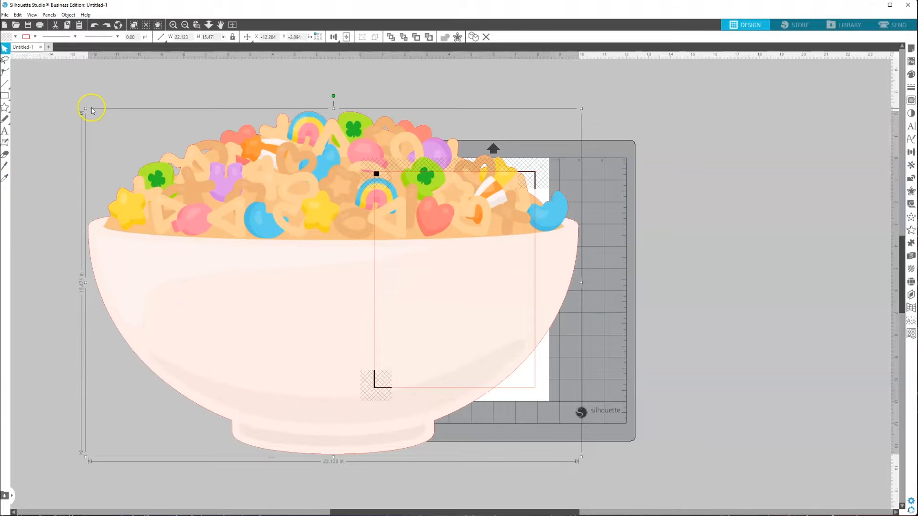
Step: Scale the cereal bowl image down proportionally to about 2.3 in wide and place it at the curved band's lower centre
left_click_drag(85, 108, 526, 410)
left_click_drag(561, 449, 499, 374)
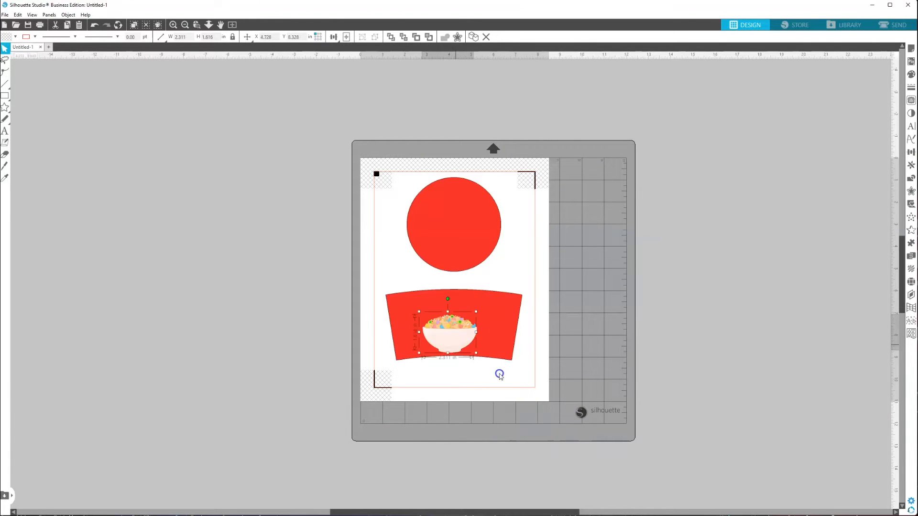
left_click_drag(456, 347, 463, 354)
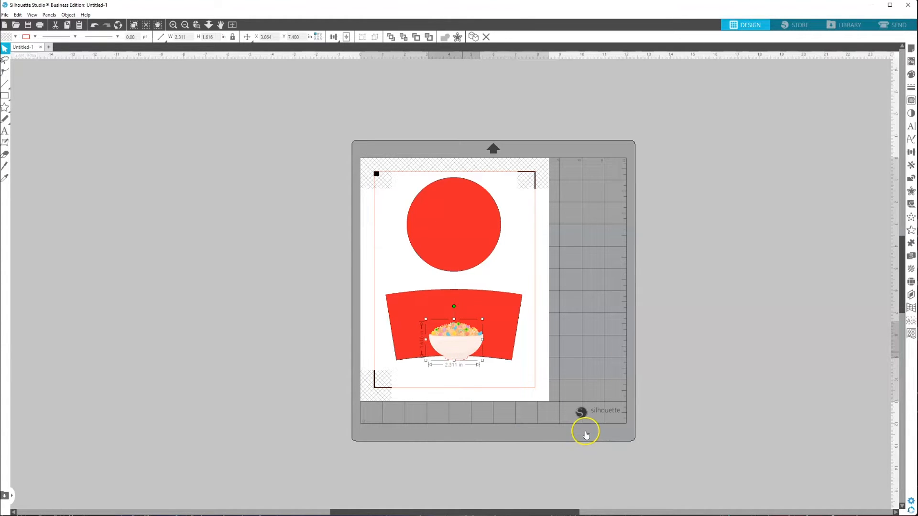
Step: Enlarge the cereal bowl image to about 2.8 in wide and position it so its base overhangs the band's lower edge
left_click(173, 25)
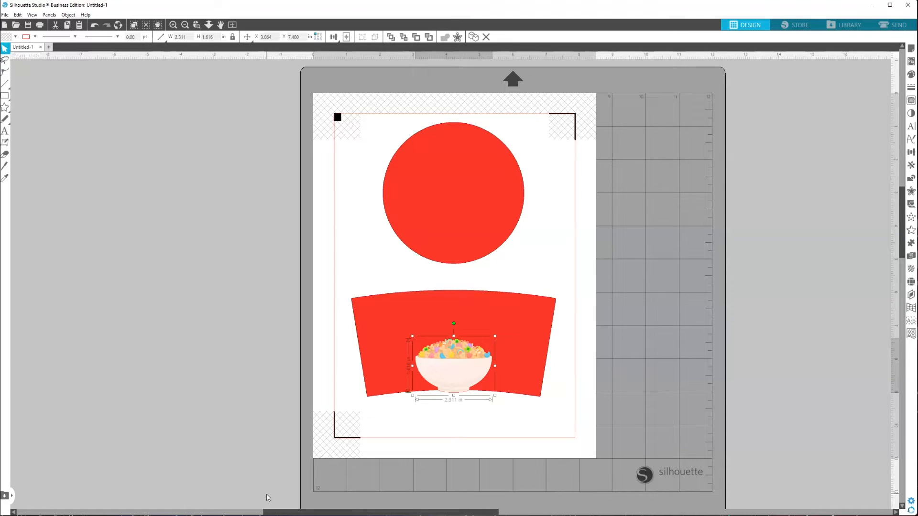
mouse_move(453, 396)
left_mouse_down()
mouse_move(449, 389)
mouse_move(448, 397)
left_mouse_up()
left_click_drag(497, 339, 518, 342)
left_click_drag(474, 361, 469, 367)
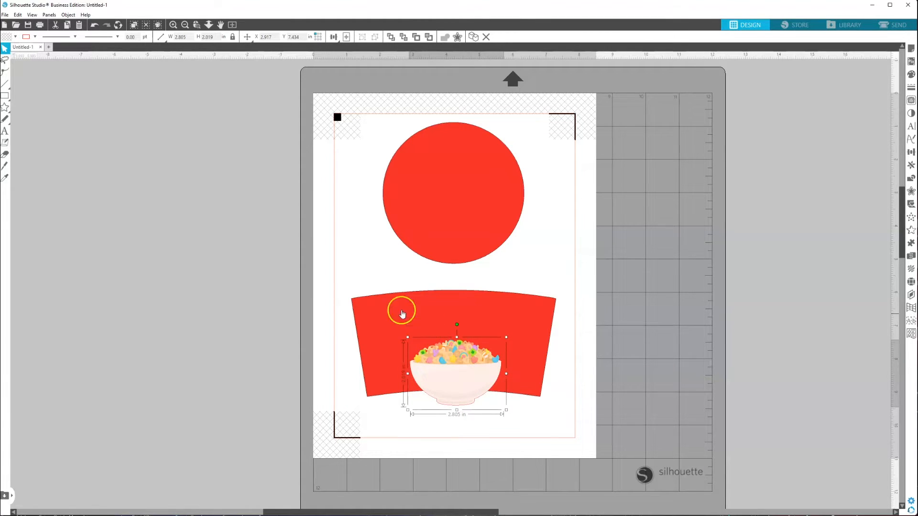
Step: Set the line colour of the curved band and the circle to green, and deselect them
left_click(368, 321)
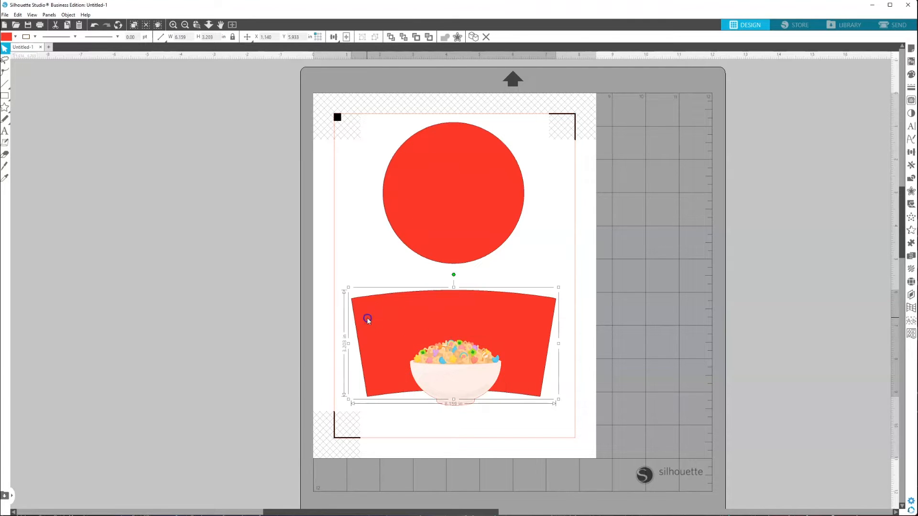
left_click(35, 37)
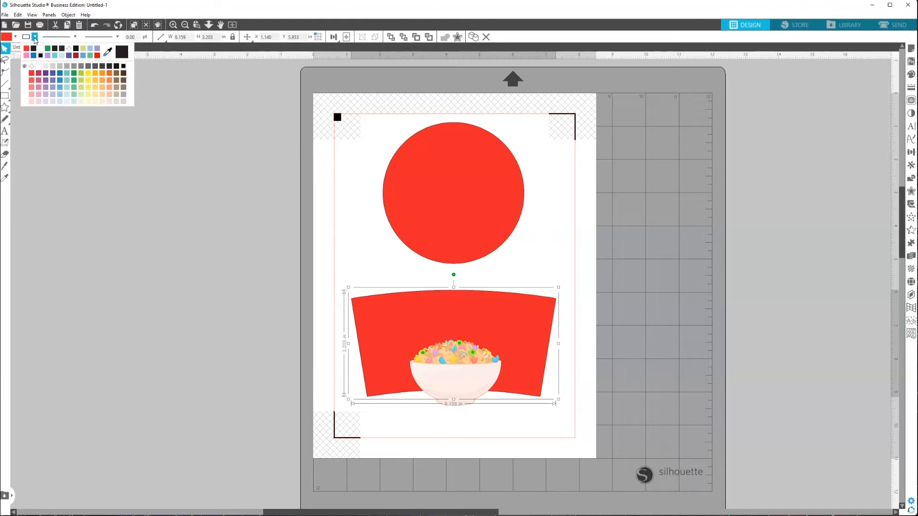
left_click(50, 49)
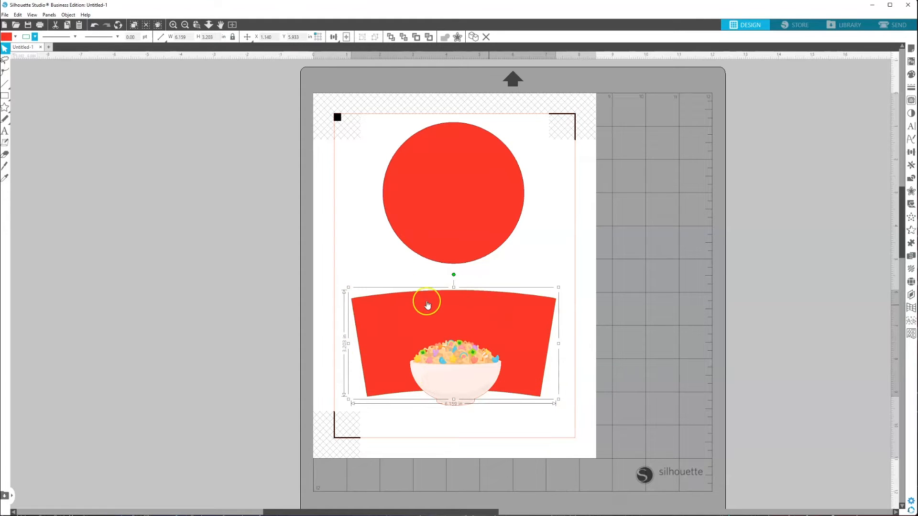
left_click(427, 158)
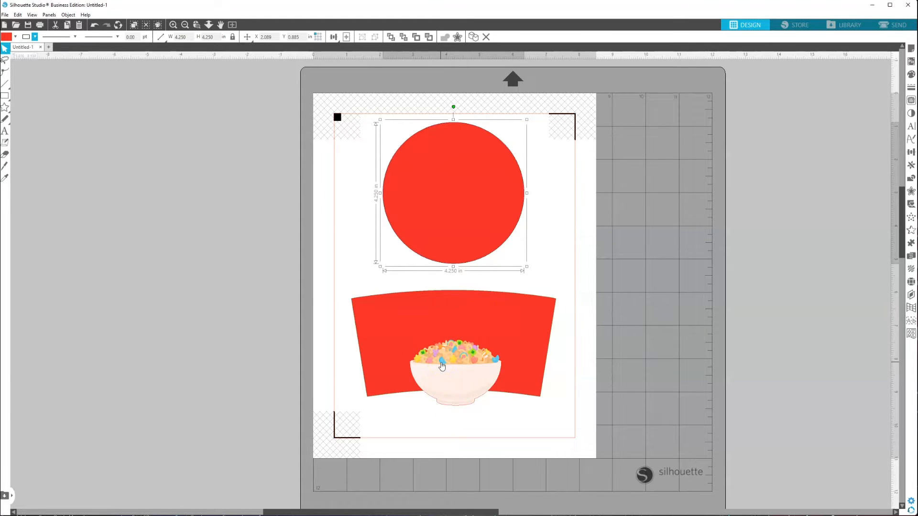
left_click(36, 37)
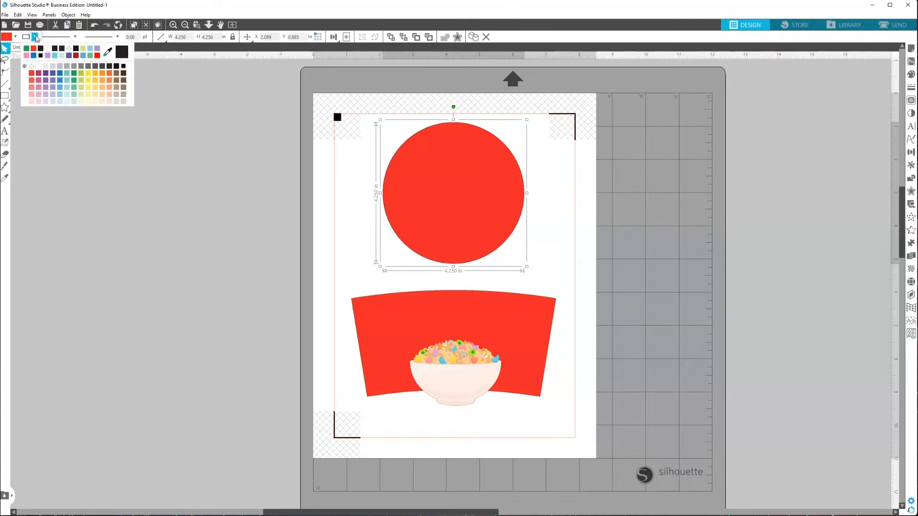
left_click(26, 49)
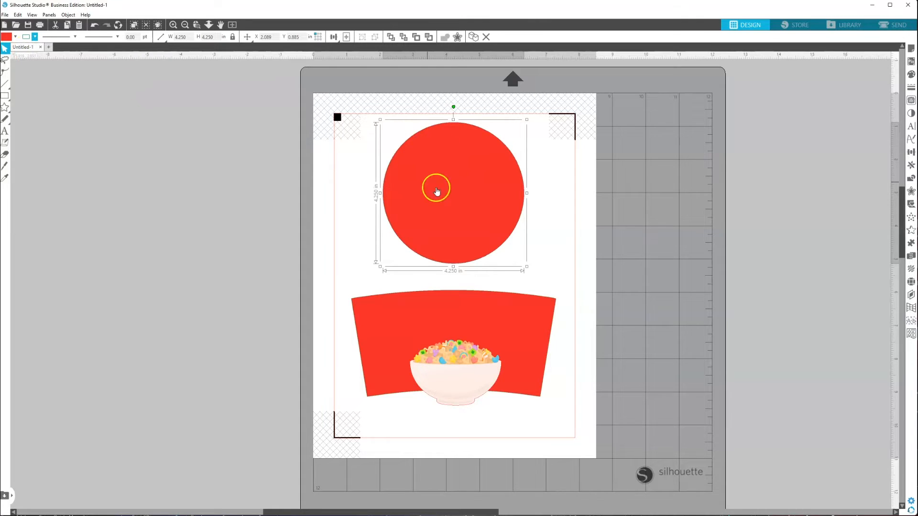
left_click(32, 38)
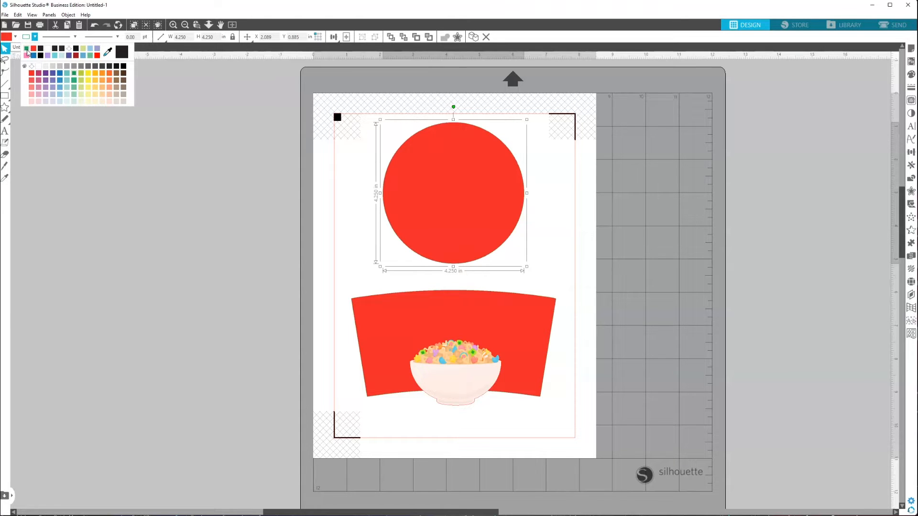
left_click(26, 50)
left_click(629, 327)
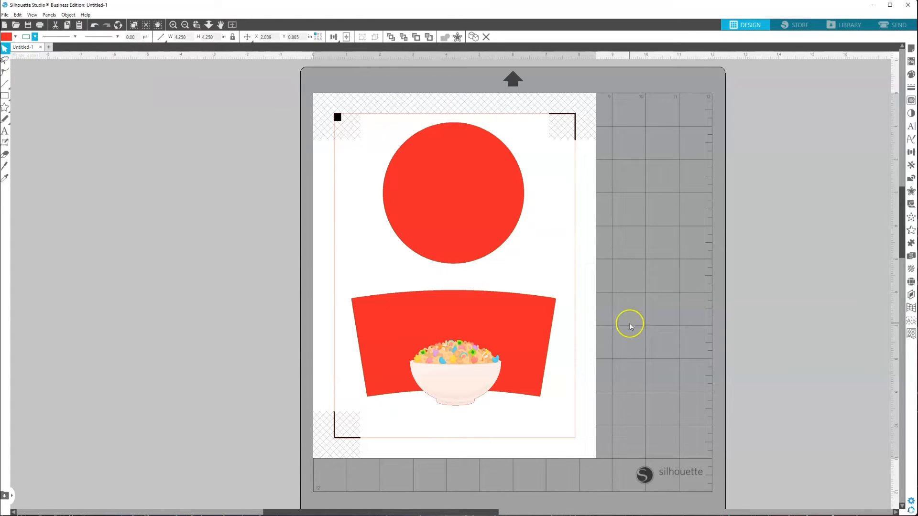
Step: Reposition the cereal bowl image at the lower centre of the curved band with its base overhanging the lower edge
left_click_drag(469, 373, 361, 392)
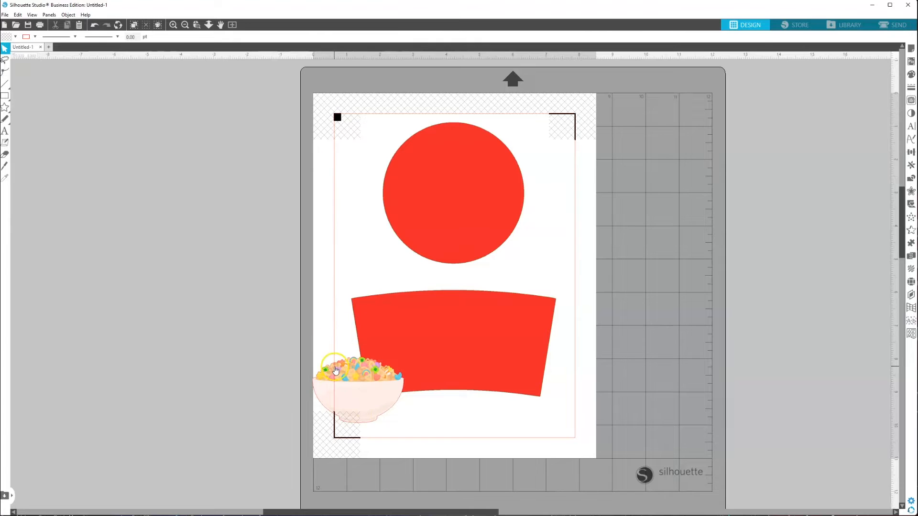
left_click_drag(336, 370, 402, 369)
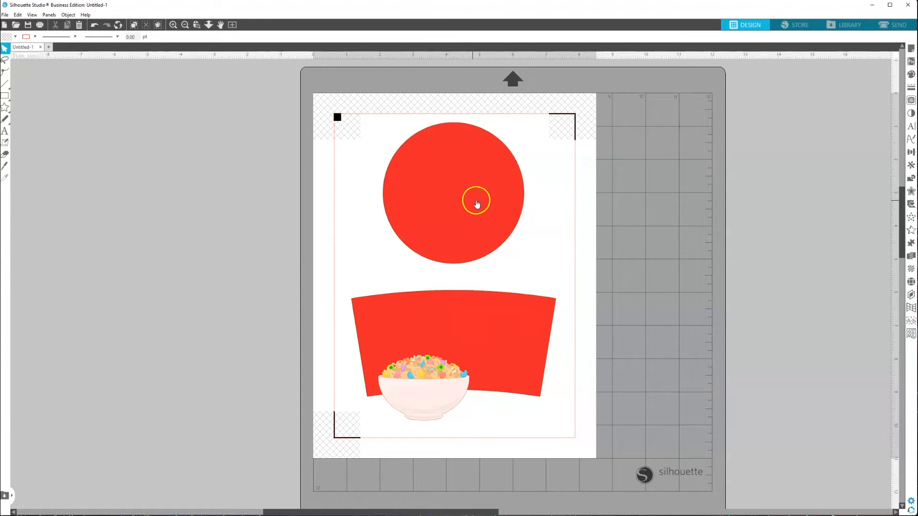
left_click_drag(418, 385, 447, 373)
Step: Import the horseshoe, moon, rainbow, clover, clover hat, star, pot of gold, shooting star, heart and balloon marshmallow PNGs into the design
mouse_move(482, 513)
left_click(454, 495)
left_click_drag(543, 238, 145, 192)
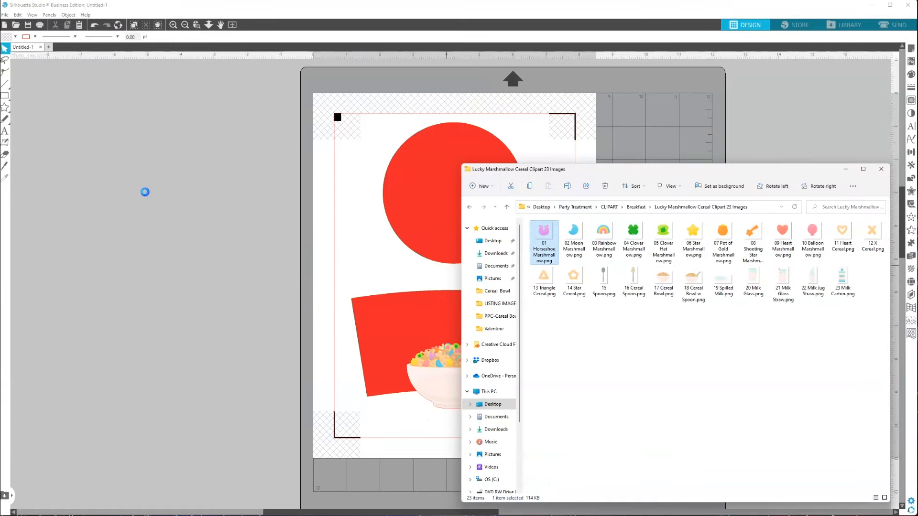
left_click_drag(573, 231, 171, 244)
left_click_drag(603, 231, 192, 273)
left_click_drag(633, 230, 200, 311)
left_click_drag(663, 231, 186, 335)
left_click_drag(692, 231, 220, 349)
left_click_drag(722, 231, 77, 315)
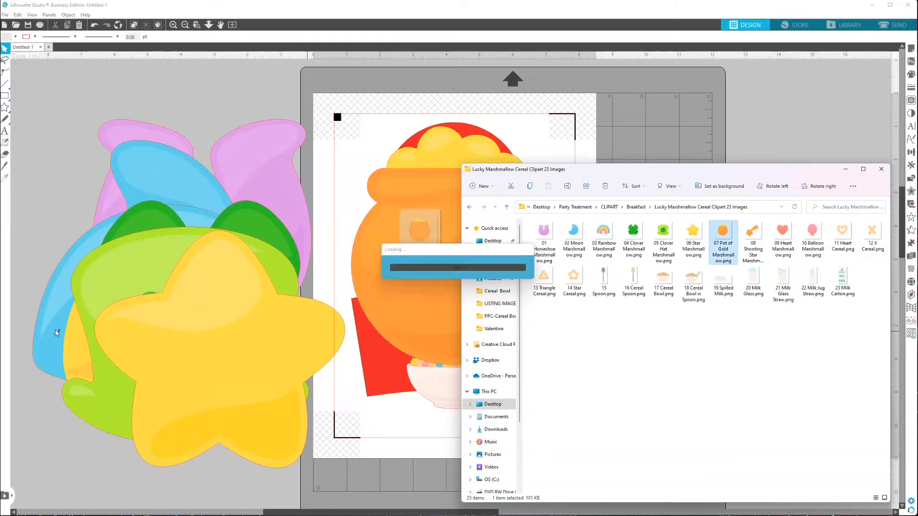
left_click_drag(752, 232, 176, 292)
left_click_drag(782, 232, 251, 282)
left_click_drag(806, 259, 127, 297)
left_click(845, 169)
Step: Scale the imported marshmallow images down together to about 0.71 in wide and place them just below the band's lower right corner
left_click(185, 24)
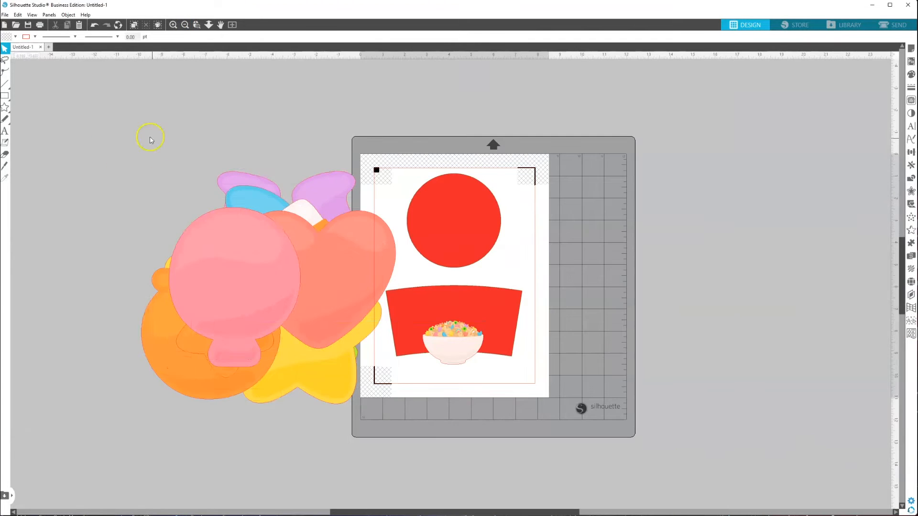
key("ctrl+a")
left_click_drag(196, 355, 511, 368)
left_click(233, 25)
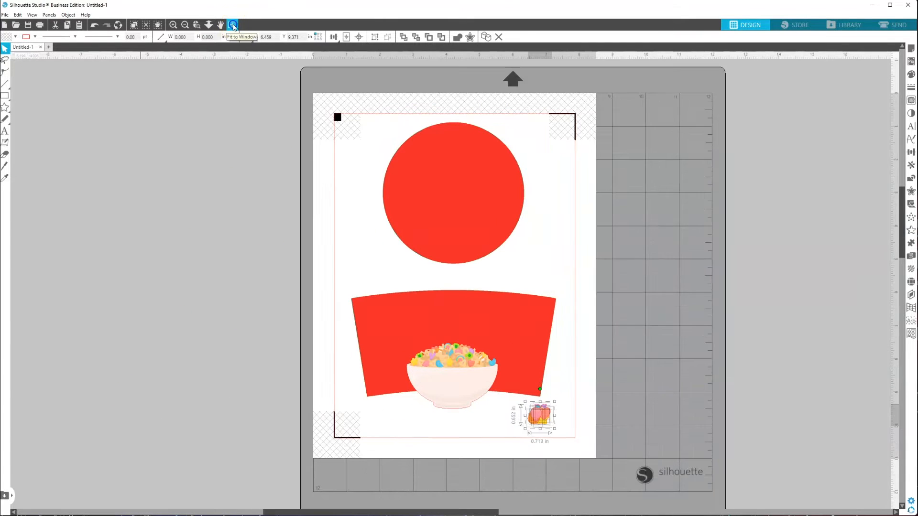
left_click(688, 392)
Step: Spread the small marshmallow images across the curved band on both sides of the cereal bowl
left_click_drag(540, 415, 492, 420)
left_click_drag(541, 413, 503, 308)
left_click_drag(488, 420, 393, 361)
left_click_drag(540, 411, 505, 383)
left_click_drag(542, 418, 365, 314)
left_click_drag(541, 412, 540, 321)
left_click_drag(540, 414, 534, 362)
left_click_drag(538, 410, 511, 340)
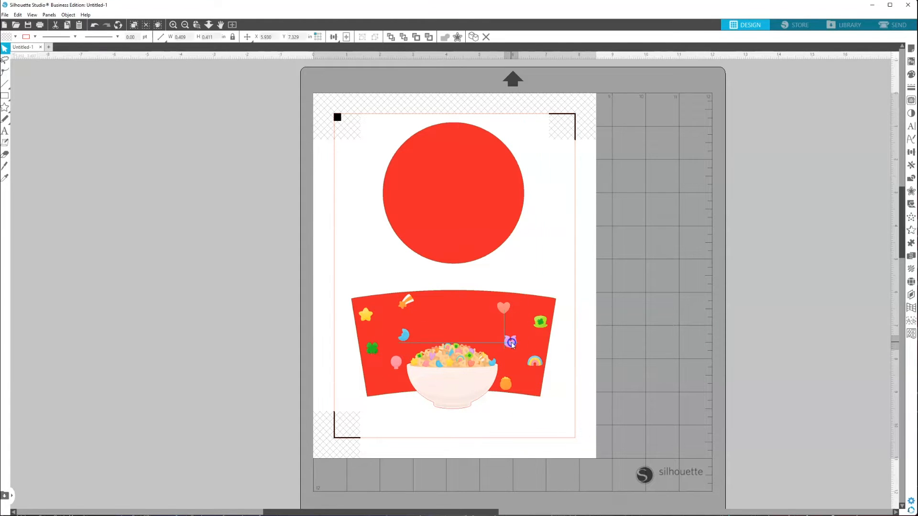
Step: Align the cereal bowl image with the centre of the curved band
scroll(458, 342, "up", 1)
left_click(456, 345)
left_click(454, 377, "shift")
left_click(335, 37)
left_click(347, 52)
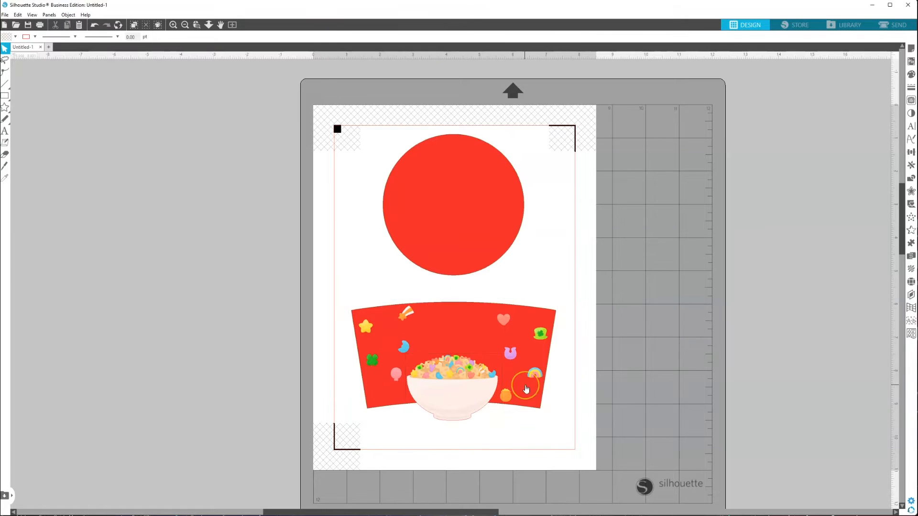
Step: Add the text "I'm cereal-sly" to the left of the band and set its font to Burbank Big Condensed
left_click(172, 24)
scroll(678, 401, "down", 3)
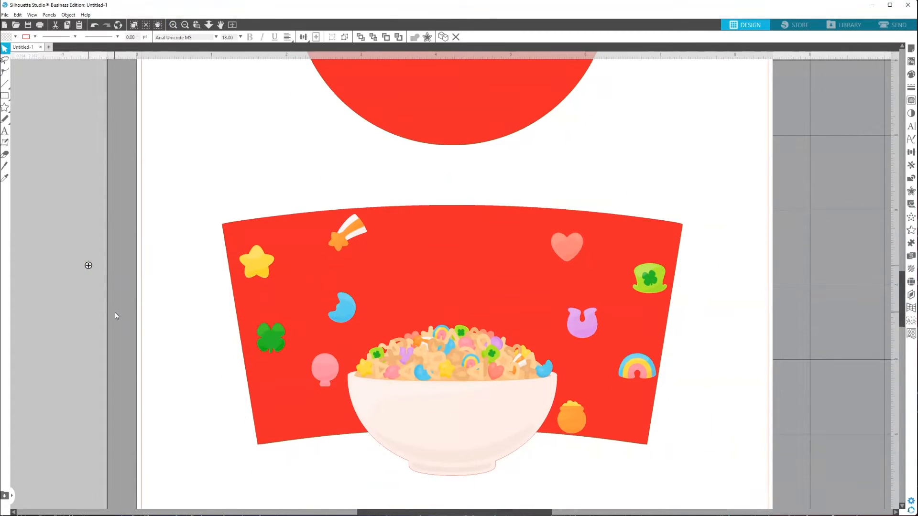
type("I'm cereal-sly")
key("Escape")
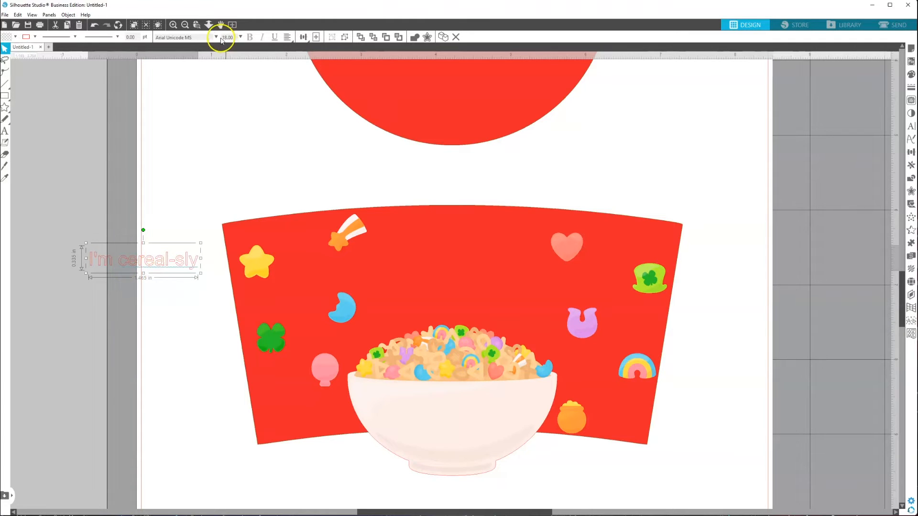
double_click(184, 262)
left_click(216, 39)
left_click(185, 181)
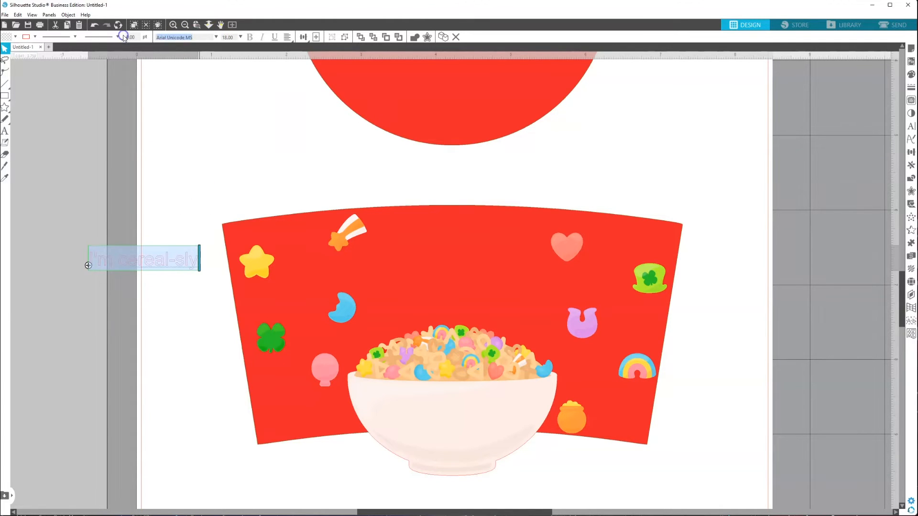
Step: Fill the "I'm cereal-sly" text white, enlarge it to about 22.6 pt and place it on the red band above the bowl
left_click(15, 37)
left_click(16, 37)
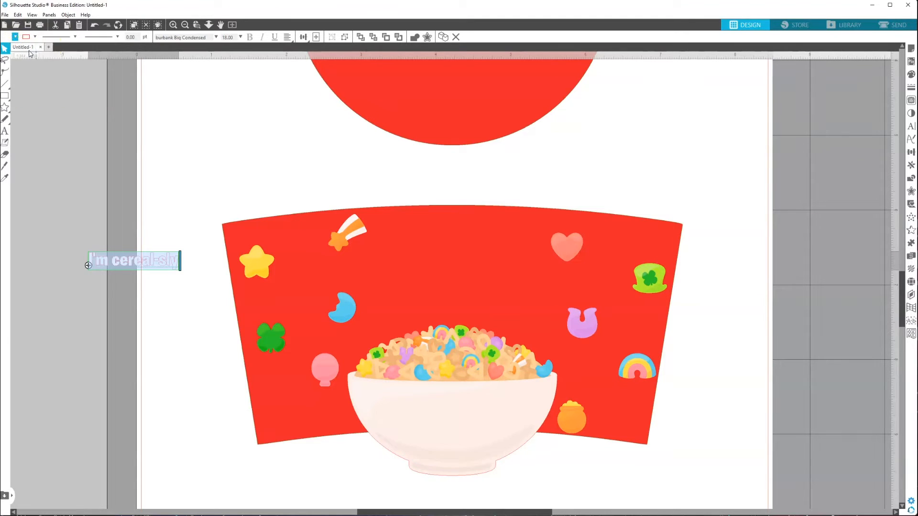
left_click(75, 36)
left_click(35, 37)
left_click(79, 144)
left_click(127, 263)
left_click_drag(182, 272, 515, 261)
Step: Copy and paste the "I'm cereal-sly" text and change one copy to "LUCKY"
key("ctrl+c")
key("ctrl+v")
double_click(516, 261)
key("ctrl+a")
type("LUCKY")
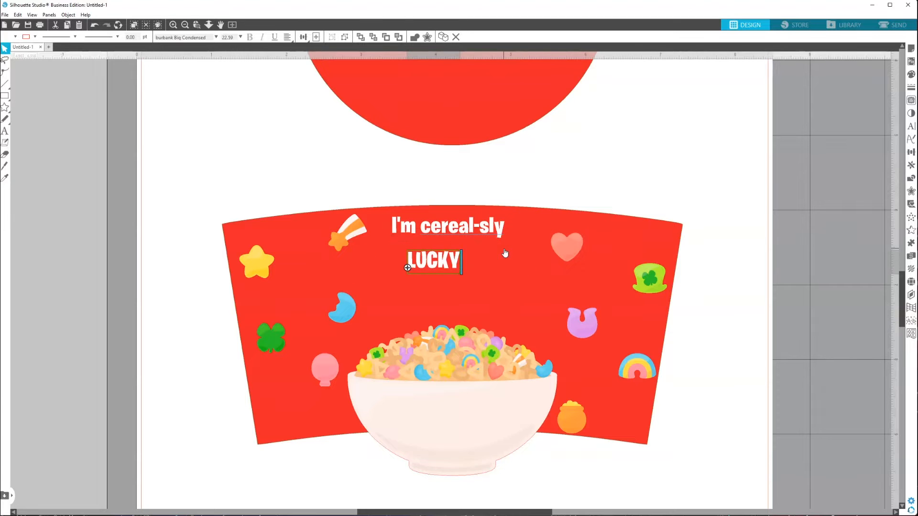
Step: Fill the "LUCKY" text with yellow from the colour palette
key("ctrl+a")
left_click(15, 37)
left_click(30, 77)
left_click(416, 240)
double_click(425, 258)
key("ctrl+a")
left_click(16, 37)
left_click(30, 82)
Step: Enlarge the "LUCKY" text to about 55 pt and position it beneath "I'm cereal-sly"
left_click(408, 268)
left_click_drag(463, 277, 536, 310)
left_click_drag(492, 279, 476, 270)
Step: Match the "LUCKY" fill to the star image's yellow with the eyedropper, and nudge the word slightly left
left_click(15, 37)
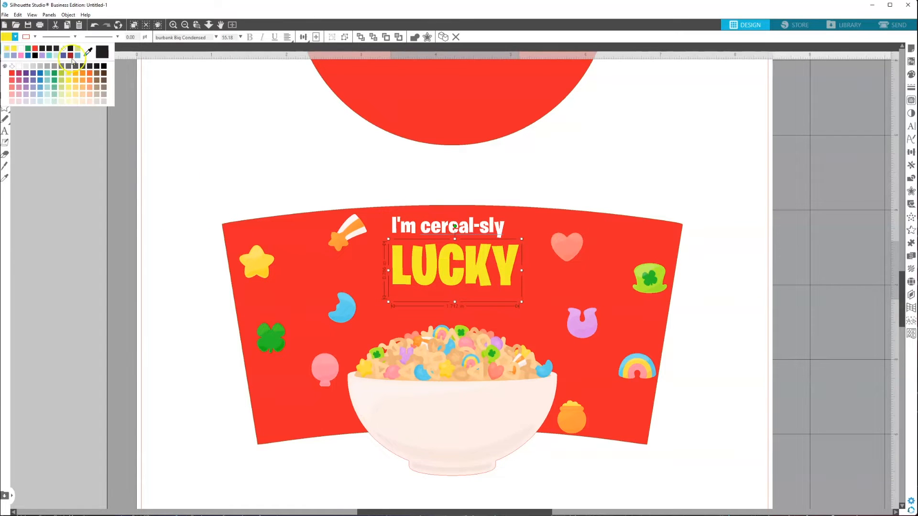
left_click(88, 53)
left_click(261, 259)
left_click(237, 192)
left_click_drag(478, 269, 469, 268)
Step: Duplicate the "I'm cereal-sly" text below "LUCKY" and change the copy to "to have a friend like you!"
left_click(438, 228)
right_click(430, 224)
left_click(451, 338)
double_click(502, 295)
left_click_drag(463, 225, 372, 301)
type("to have a friend like you!")
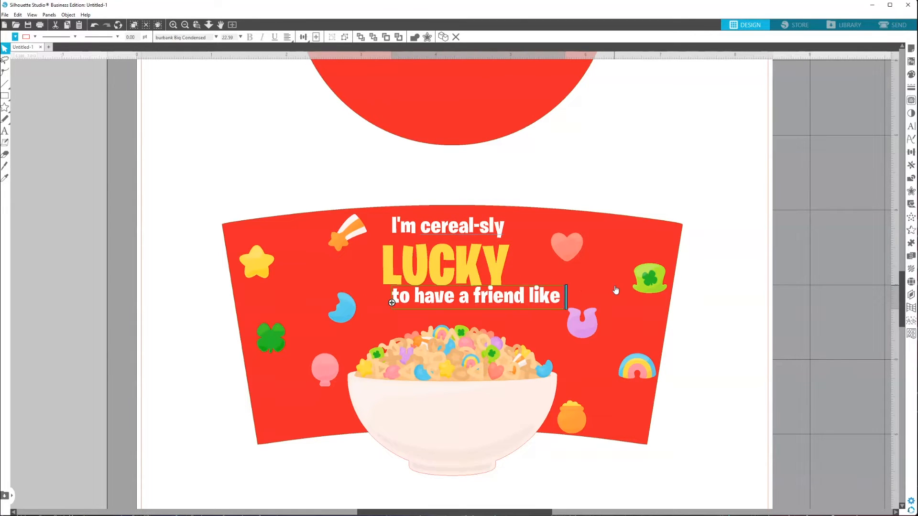
Step: Shrink the "to have a friend like you!" line to about 15.8 pt and centre it just above the cereal bowl
left_click(489, 221)
left_click_drag(513, 298, 475, 304)
left_click(477, 305)
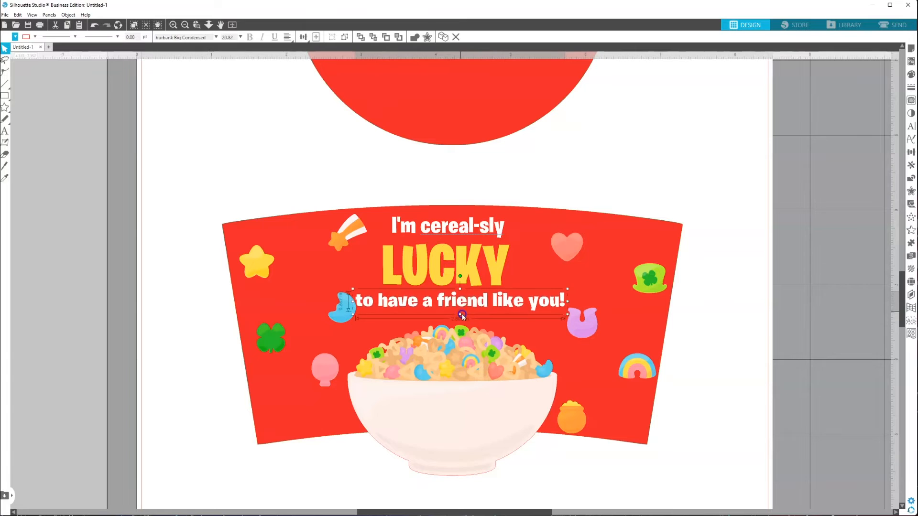
left_click_drag(567, 317, 504, 310)
left_click_drag(455, 299, 466, 315)
Step: Enlarge "LUCKY" to fill the space between the two white text lines and centre it there
left_click(497, 329)
left_click(492, 282)
left_click(491, 301)
left_click(484, 277)
left_click_drag(511, 297, 565, 321)
left_click_drag(507, 286, 487, 287)
left_click(497, 342)
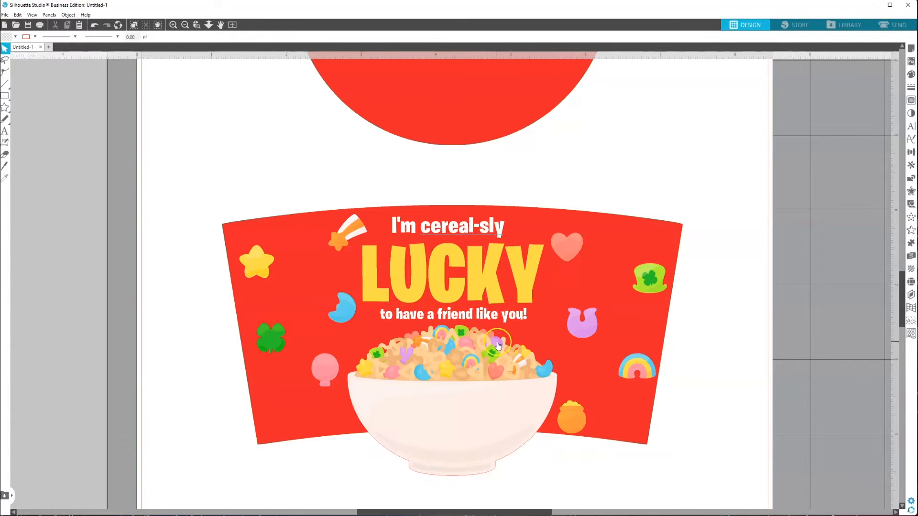
Step: Adjust the positions of the star, shooting star, heart, clover hat, horseshoe, rainbow and pot of gold around the text
left_click_drag(258, 264, 265, 256)
left_click_drag(346, 236, 332, 246)
left_click_drag(264, 256, 270, 258)
left_click_drag(574, 251, 578, 242)
left_click_drag(647, 280, 628, 262)
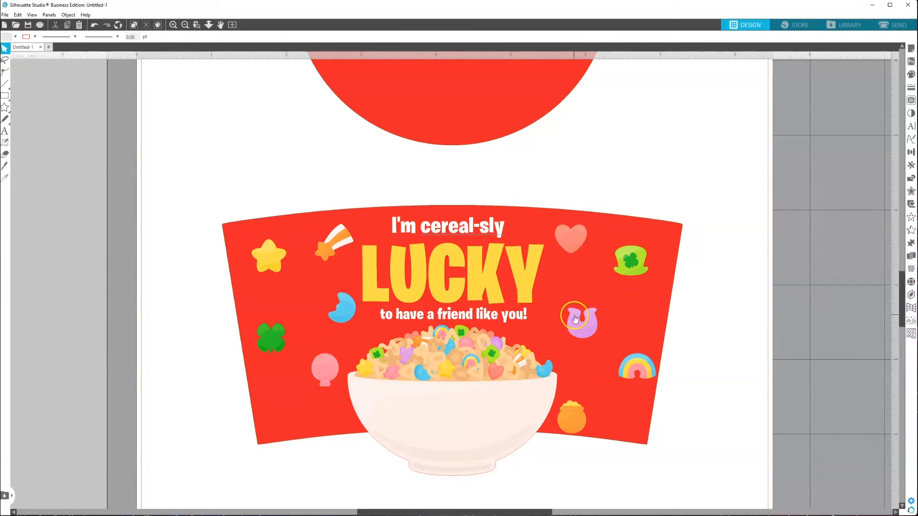
left_click_drag(577, 319, 574, 308)
left_click_drag(636, 368, 627, 358)
left_click_drag(570, 417, 570, 407)
Step: Select the marshmallow images and enlarge them together proportionally, making the clover about 0.49 in wide
left_click(268, 256)
left_click(333, 243, "shift")
left_click(341, 308, "shift")
left_click(271, 338, "shift")
left_click(325, 369, "shift")
left_click(571, 407, "shift")
left_click(629, 357, "shift")
left_click_drag(654, 425, 770, 481)
left_click(186, 141)
Step: Arrange the enlarged star, shooting star, moon, clover and balloon on the left part of the curved band
left_click_drag(272, 265, 254, 246)
left_click_drag(359, 243, 351, 233)
left_click_drag(367, 330, 320, 294)
left_click_drag(275, 368, 274, 339)
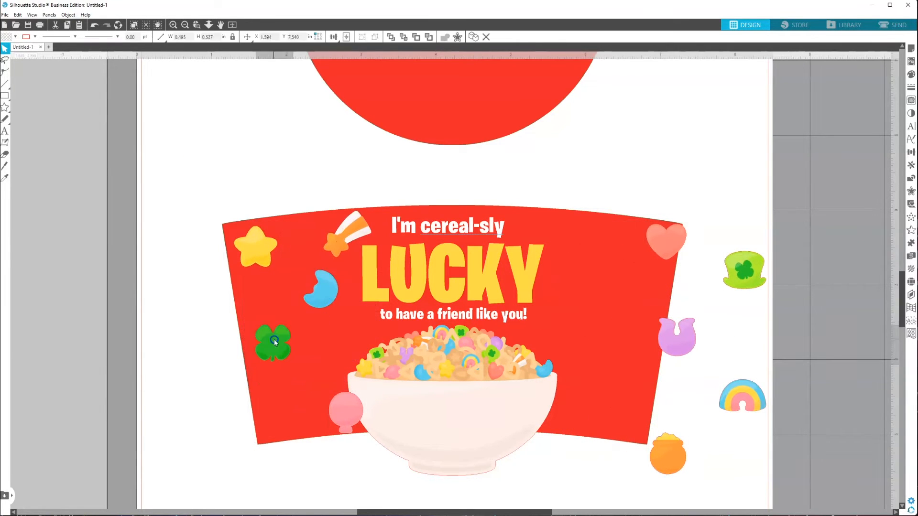
left_click_drag(343, 407, 319, 388)
left_click_drag(320, 296, 326, 309)
left_click_drag(265, 356, 258, 348)
Step: Move the enlarged heart, horseshoe, clover hat, rainbow and pot of gold onto the right part of the curved band
left_click_drag(666, 241, 561, 232)
left_click_drag(677, 337, 584, 309)
left_click_drag(744, 270, 636, 250)
left_click_drag(742, 395, 621, 353)
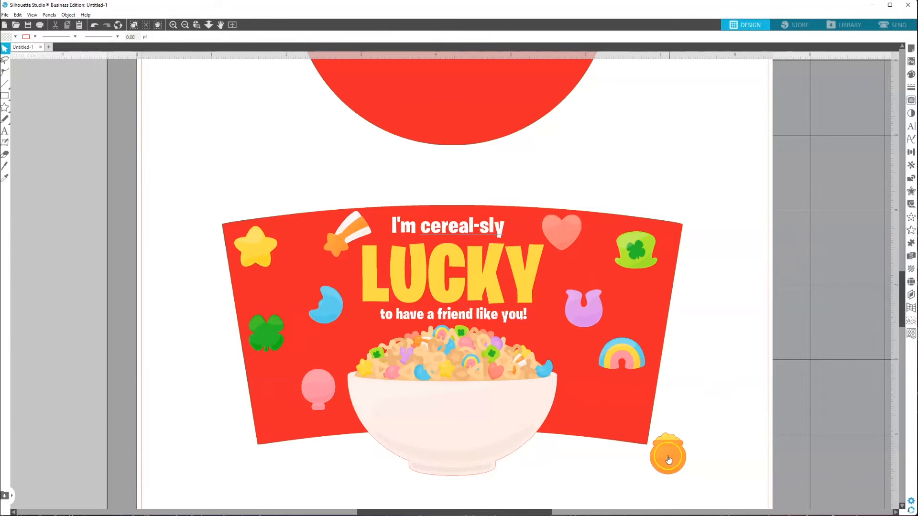
left_click_drag(668, 454, 592, 412)
Step: Tilt the horseshoe and balloon slightly clockwise and the heart slightly counterclockwise
left_click(584, 308)
left_click_drag(585, 275, 600, 280)
left_click(564, 232)
left_click_drag(561, 202, 554, 202)
left_click(320, 386)
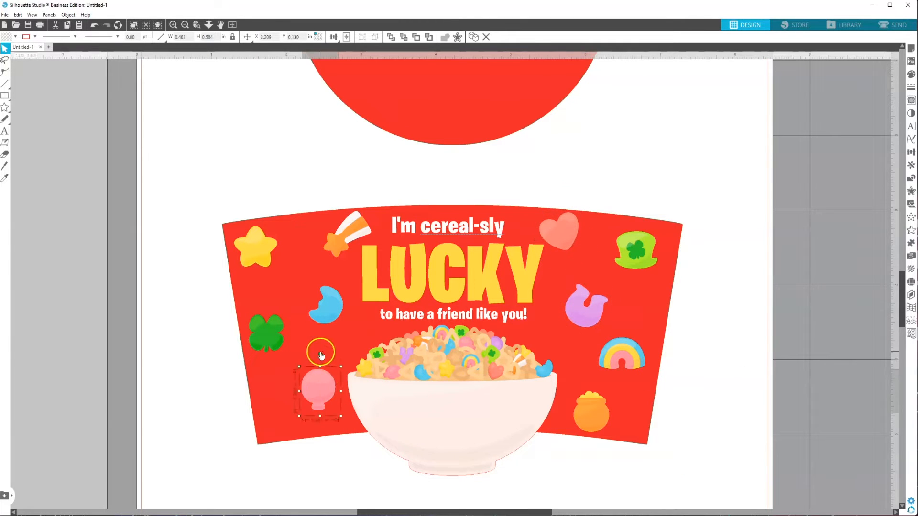
left_click_drag(318, 356, 333, 356)
Step: Fine-tune the spacing of the balloon, moon, clover, horseshoe, rainbow and pot of gold around the cereal bowl
left_click_drag(317, 395, 311, 401)
left_click_drag(325, 306, 340, 312)
mouse_move(266, 333)
left_mouse_down()
mouse_move(270, 353)
mouse_move(272, 332)
left_mouse_up()
left_click_drag(310, 399, 307, 406)
left_click_drag(590, 302, 567, 319)
key("ctrl+z")
left_click_drag(611, 350, 622, 336)
left_click_drag(597, 409, 600, 409)
Step: Duplicate the "to have a friend like you!" text, place the copy on the cereal bowl and set its font to Winter Day
left_click(488, 315)
right_click(487, 315)
left_click(529, 145)
left_click_drag(479, 319, 480, 404)
left_click(216, 37)
scroll(262, 78, "up", 5)
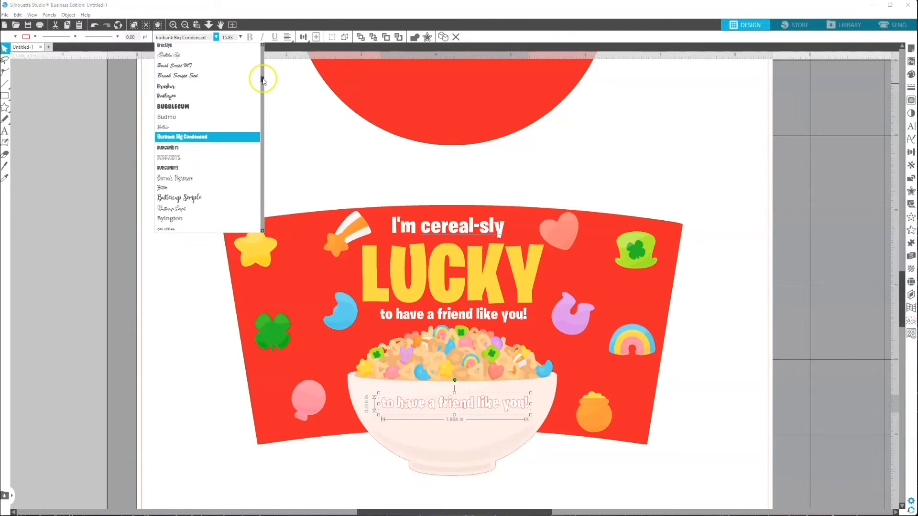
left_click(168, 63)
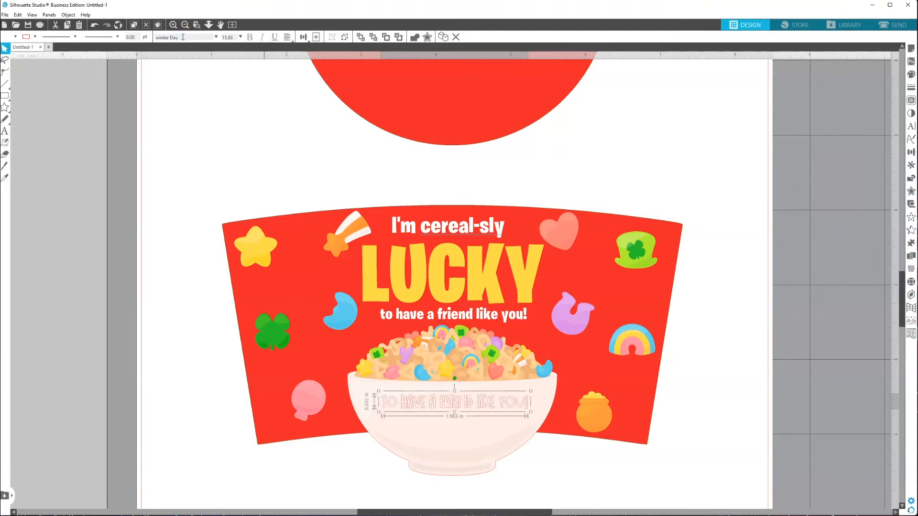
Step: Change the copied text on the bowl to "Happy Valentine's Day!", enlarge it slightly and fill it red
double_click(440, 403)
left_click_drag(528, 402, 287, 402)
type("Happy Valentine's Day!")
key("Escape")
left_click(478, 404)
left_click_drag(528, 412, 553, 415)
left_click(15, 37)
left_click(12, 73)
Step: Duplicate the "Happy Valentine's Day!" text and place the copy beneath the greeting on the bowl
left_click_drag(480, 399, 461, 426)
right_click(437, 411)
left_click(471, 388)
right_click(451, 390)
left_click(475, 227)
Step: Replace the copied greeting's text with "XOXO"
double_click(460, 426)
left_click_drag(543, 426, 447, 419)
type("XOXO")
key("Return")
type("j")
key("BackSpace")
type("MADISO")
key("BackSpace")
key("BackSpace")
key("BackSpace")
key("BackSpace")
key("BackSpace")
key("BackSpace")
key("BackSpace")
key("Escape")
Step: Bring the cereal X and heart clipart from the image folder into the design beside the curved band
left_click(498, 502)
mouse_move(482, 514)
left_click(449, 490)
left_click_drag(872, 236, 183, 378)
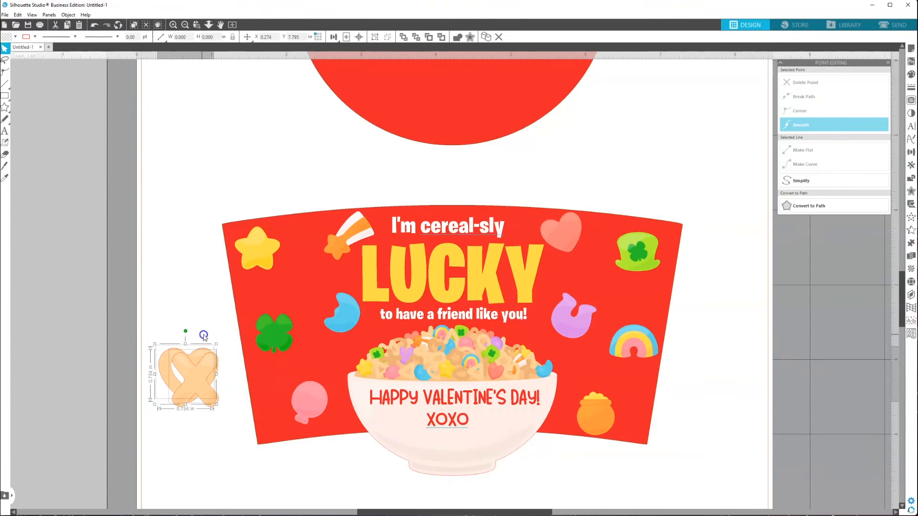
Step: Move the "XOXO" text below the bowl, replace it with the friend's first name and enlarge it
left_click_drag(465, 425, 470, 446)
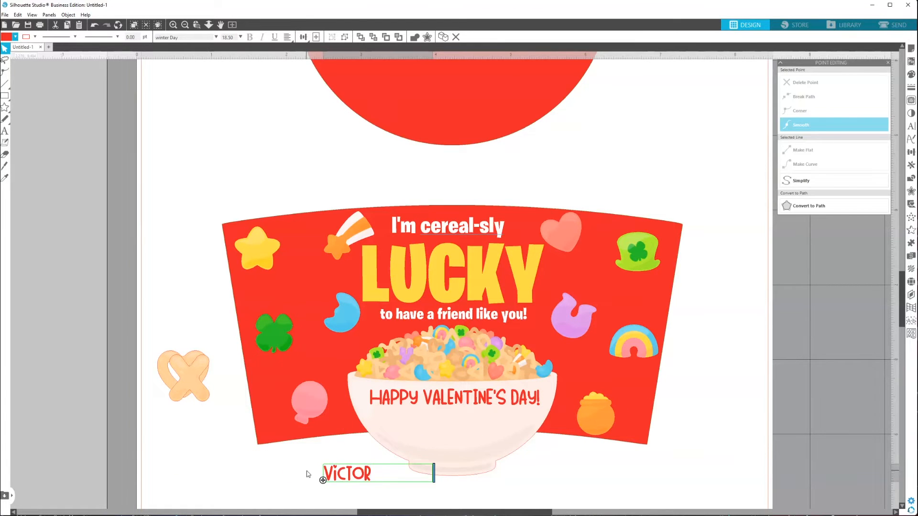
left_click(306, 474)
double_click(369, 473)
left_click_drag(433, 474, 451, 502)
Step: Center-justify the name text and place it on the bowl beneath the Valentine's greeting
left_click(287, 37)
left_click(299, 49)
left_click(410, 266)
left_click(363, 473)
left_click_drag(407, 482, 454, 410)
left_click(558, 432)
Step: Move the cereal bowl and its greeting up toward the "to have a friend like you!" line, keeping the name beneath the greeting
left_click(468, 382)
left_click(456, 396, "shift")
left_click(453, 416, "shift")
left_click(363, 438)
left_click(536, 477)
left_click(511, 393)
left_click_drag(512, 386, 478, 410)
left_click(456, 407)
Step: Separate and duplicate the cereal X and heart to form an aligned XOXO row, then shrink it between the greeting and the name
left_click(223, 471)
left_click_drag(189, 376, 137, 372)
left_click_drag(218, 406, 39, 338)
key("ctrl+d")
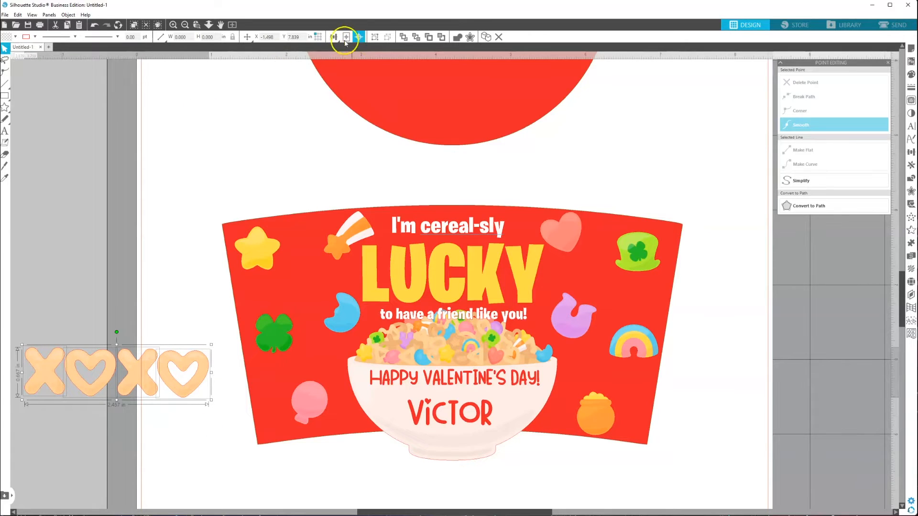
left_click(335, 38)
left_click(345, 62)
left_click_drag(210, 399, 458, 394)
Step: Align the message lines, cereal bowl, greeting, XOXO row and name on a common vertical center
left_click(478, 269)
left_click(466, 344, "shift")
left_click(454, 377, "shift")
left_click(452, 393, "shift")
left_click(442, 412, "shift")
left_click(303, 37)
left_click(315, 53)
left_click(556, 121)
Step: Move "I'm cereal-sly", "LUCKY" and "to have a friend like you!" up so they clear the cereal
left_click(461, 285)
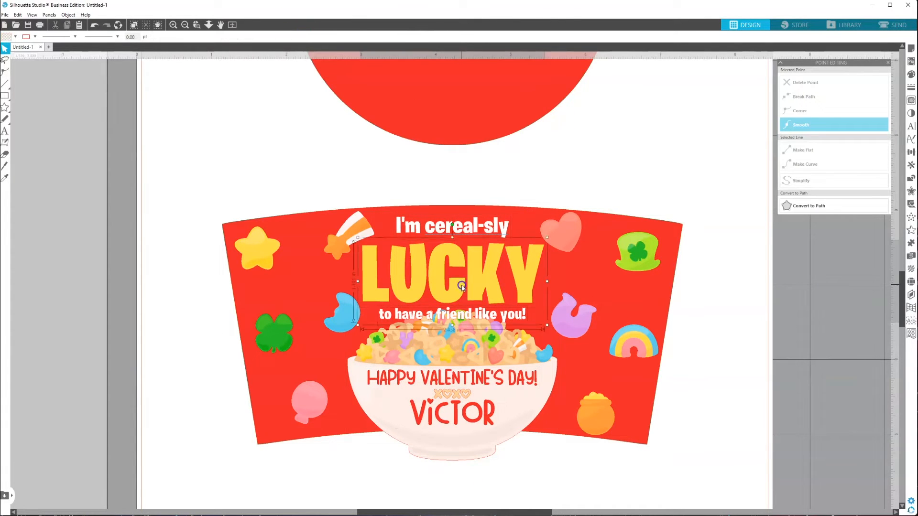
left_click_drag(461, 285, 461, 274)
left_click_drag(459, 226, 459, 221)
left_click_drag(461, 315, 462, 300)
left_click(469, 259, "shift")
Step: Spread the shooting star, moon and heart outward and rebalance the other marshmallows around the central message
left_click_drag(338, 246, 323, 244)
left_click_drag(342, 313, 333, 294)
left_click_drag(561, 232, 574, 234)
left_click(672, 364)
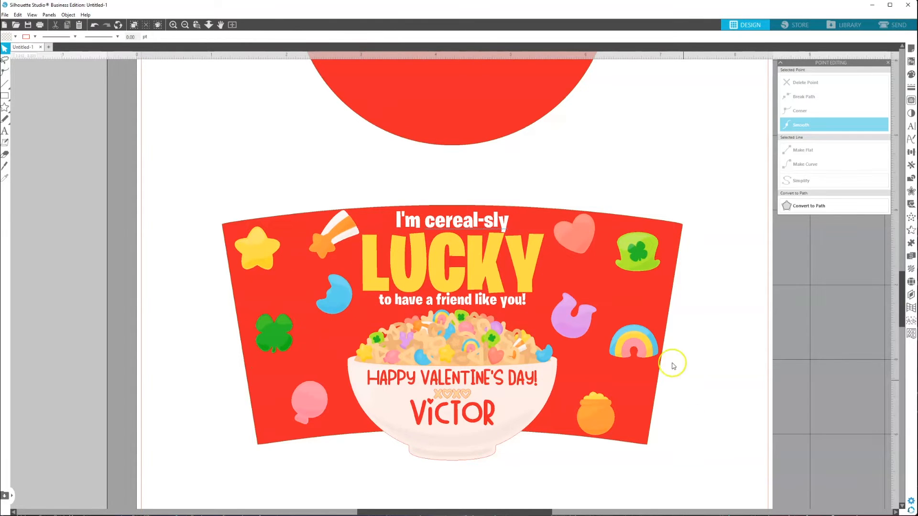
left_click(526, 473)
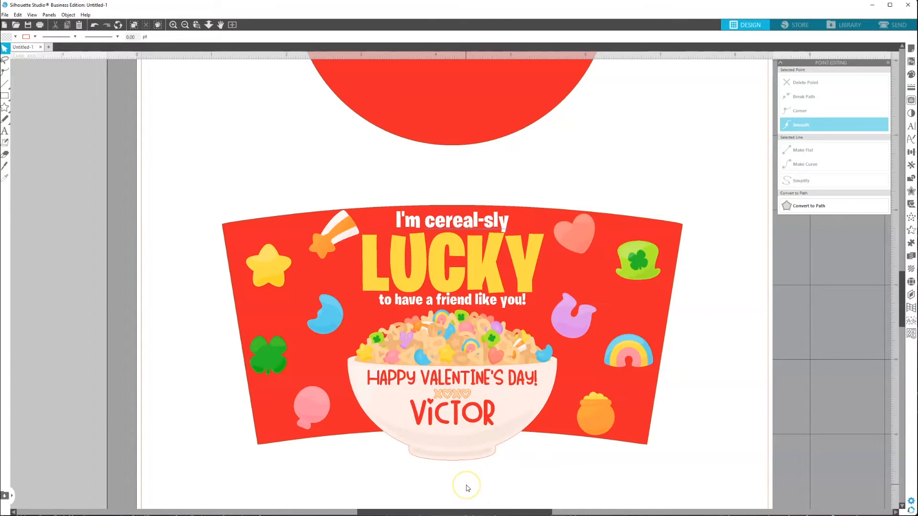
Step: Group the message lines, cereal bowl, greeting, XOXO row and name together
left_click(457, 234)
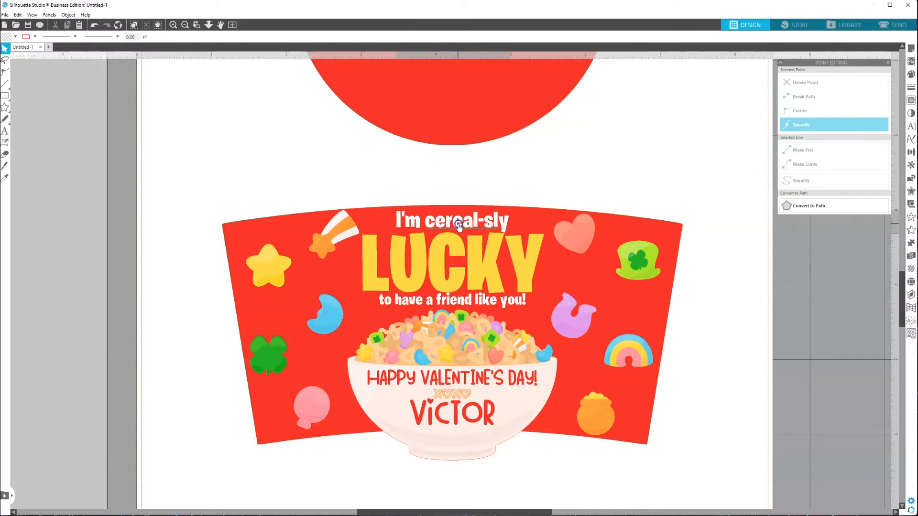
left_click(435, 301, "shift")
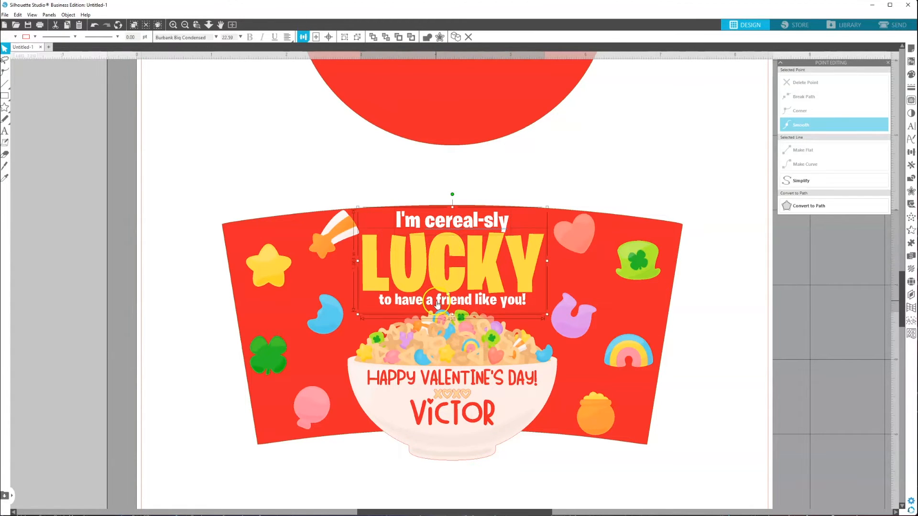
left_click(441, 343, "shift")
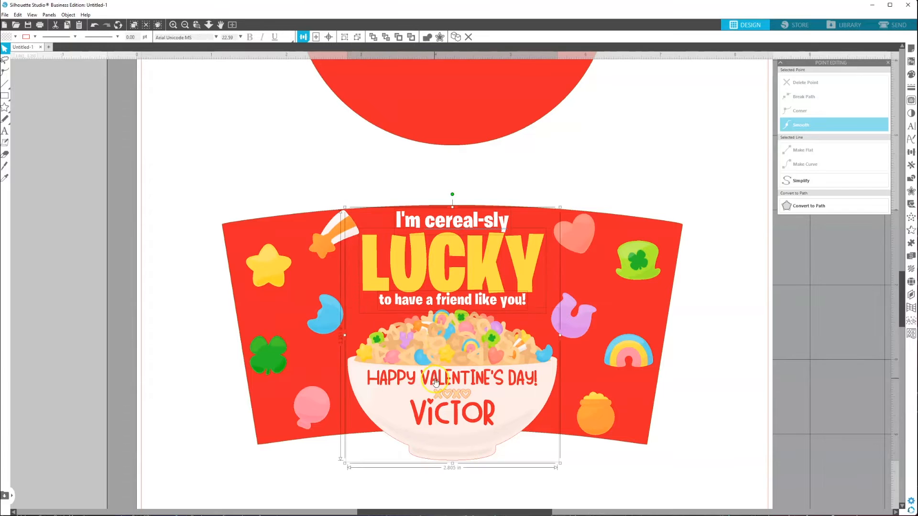
left_click(435, 379, "shift")
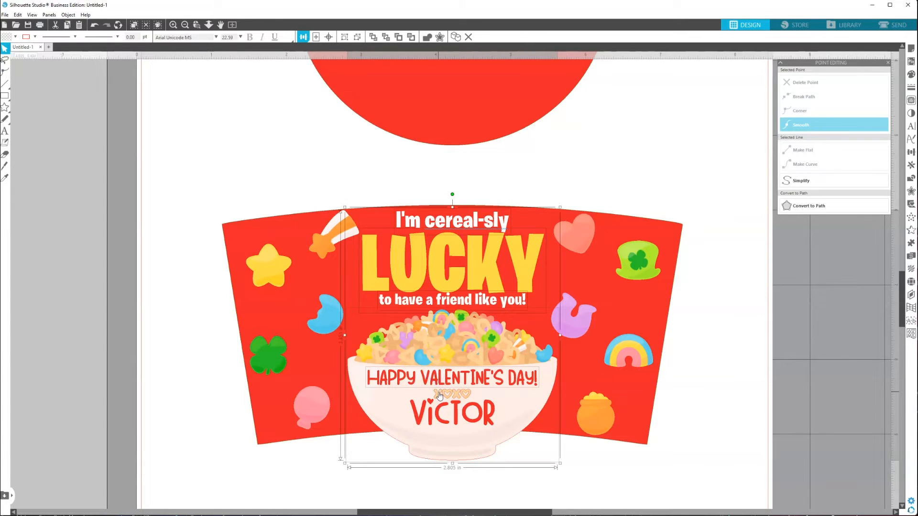
right_click(438, 414)
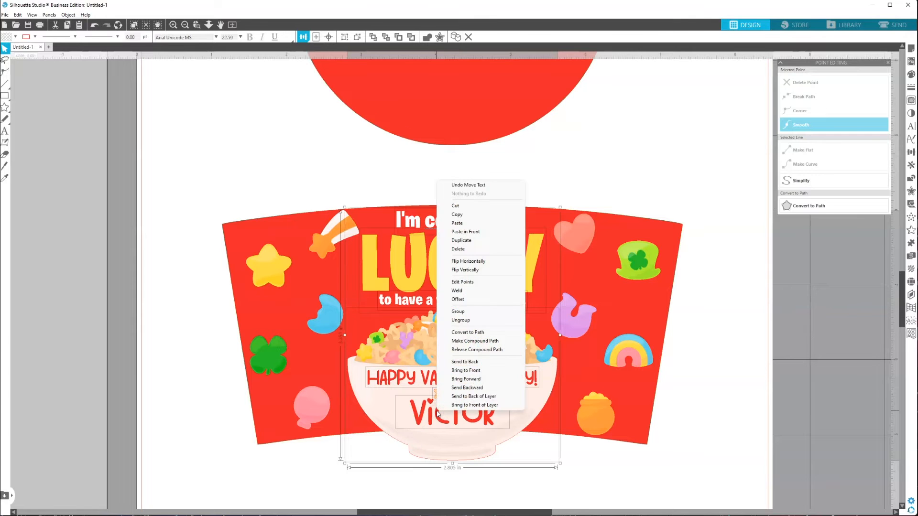
left_click(469, 315)
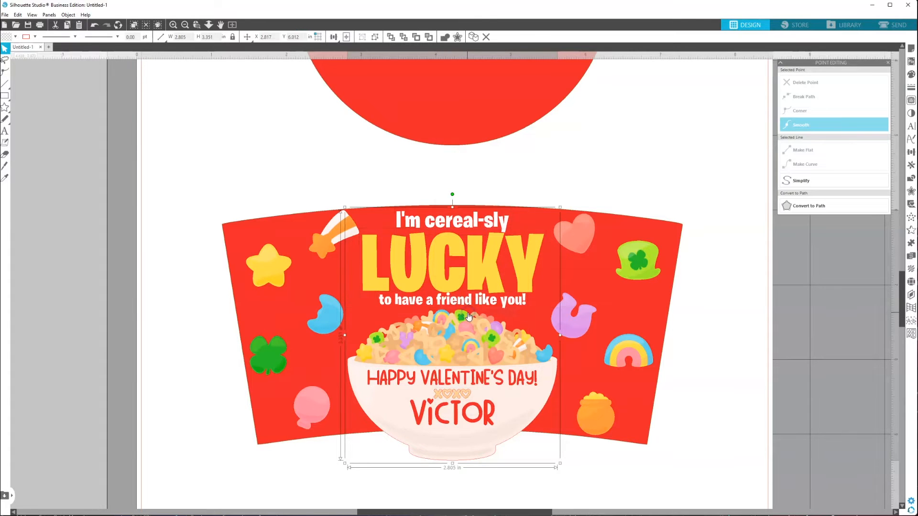
Step: Duplicate the grouped bowl design and place the copy inside the red circle
right_click(457, 339)
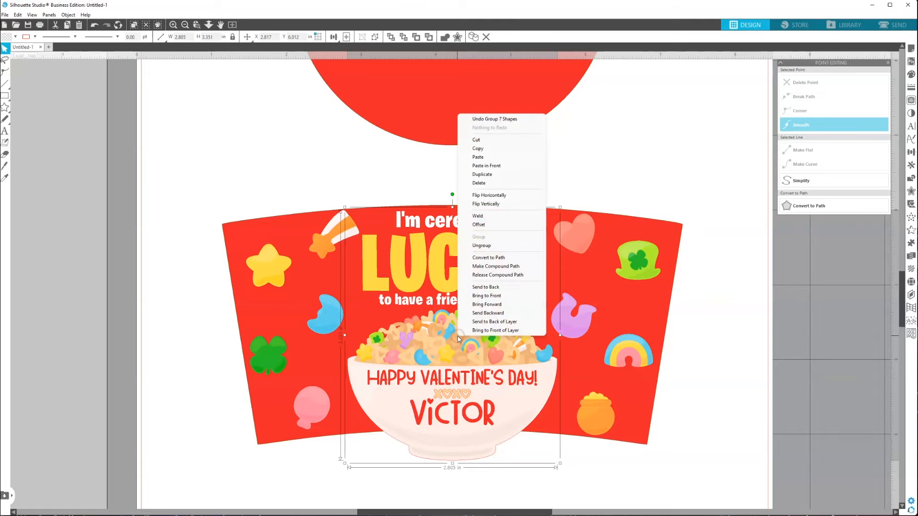
left_click(488, 244)
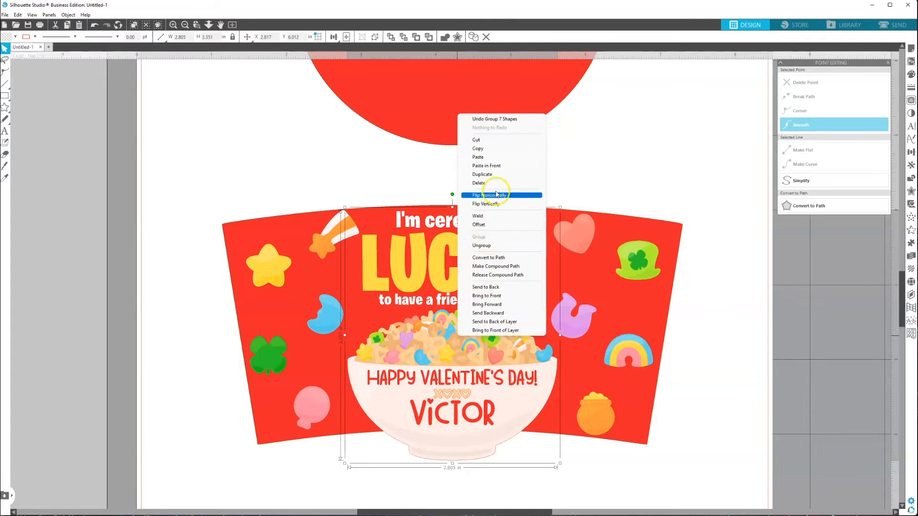
left_click(497, 175)
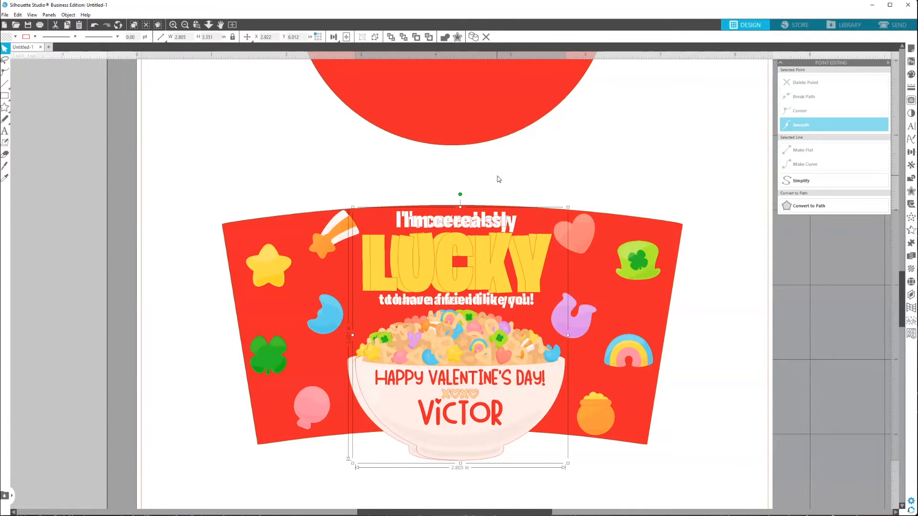
left_click_drag(482, 413, 487, 171)
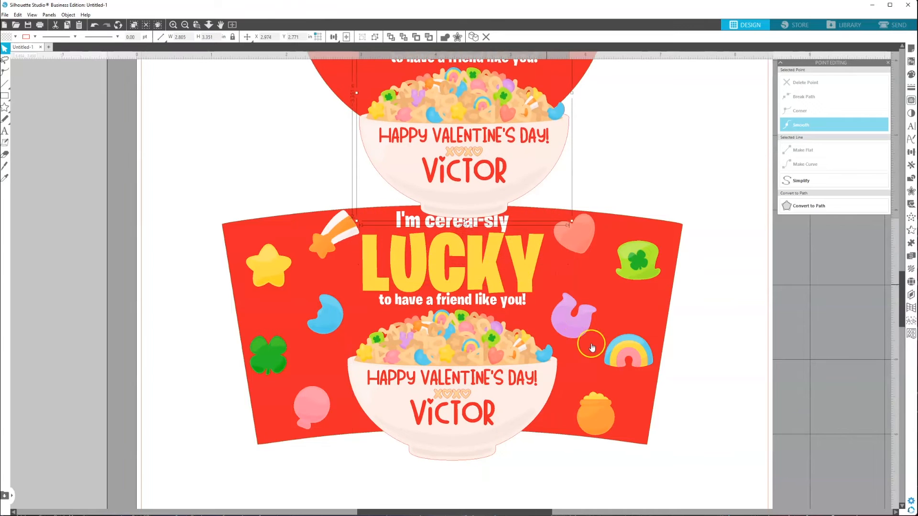
scroll(592, 349, "up", 1)
scroll(592, 351, "up", 5)
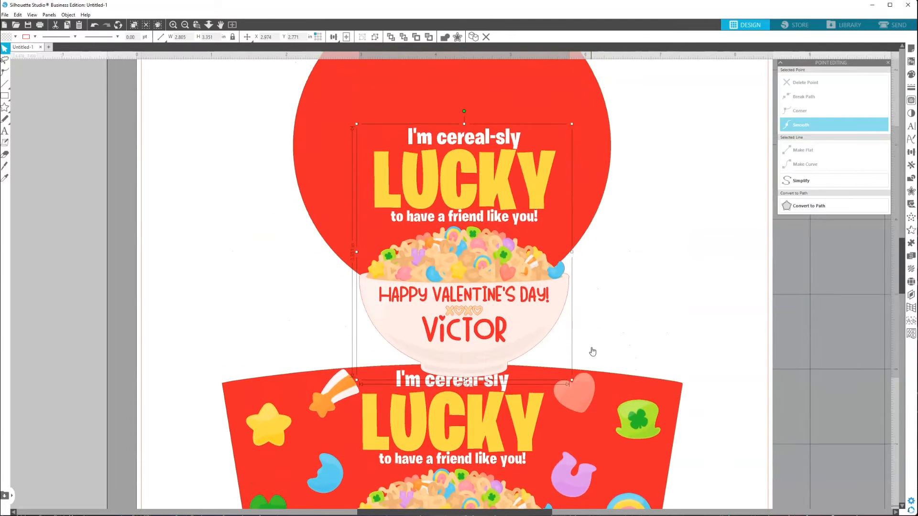
scroll(592, 351, "up", 1)
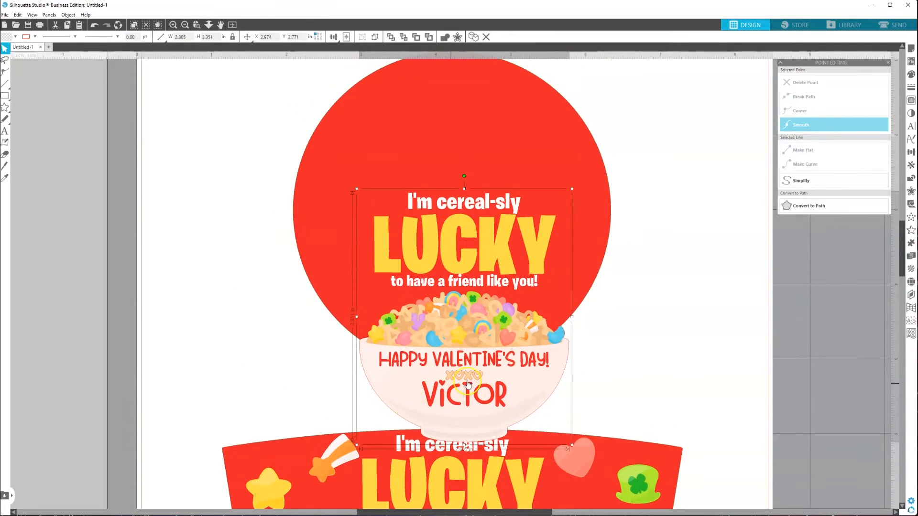
left_click_drag(473, 384, 463, 287)
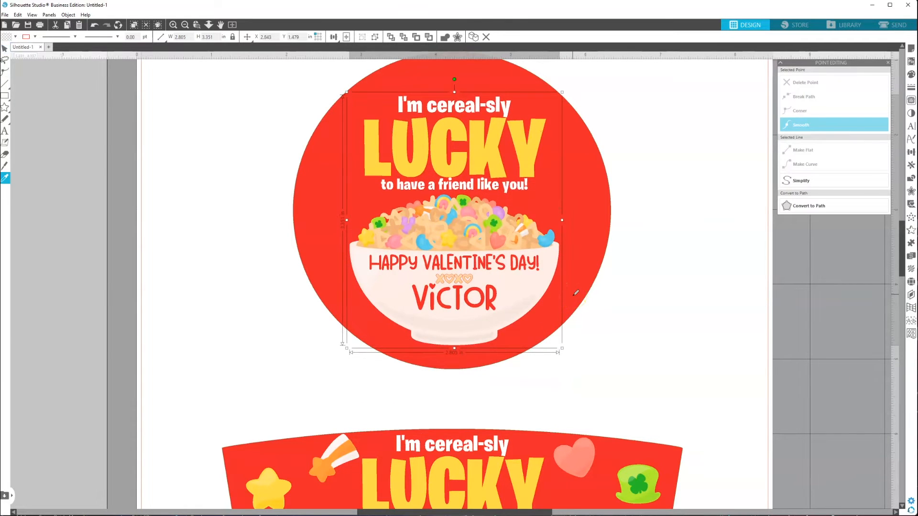
Step: Enlarge the copied group to about 3.14 in wide and center it on the red circle
scroll(574, 299, "up", 2)
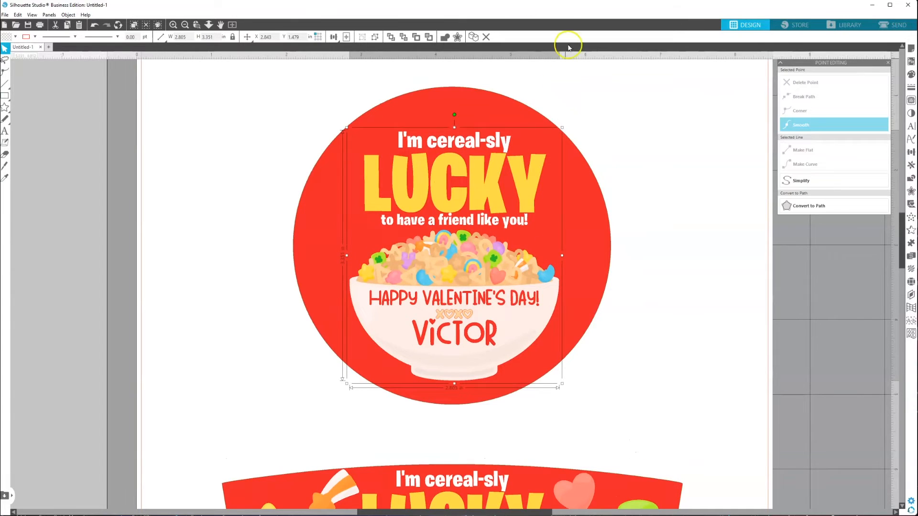
left_click_drag(562, 127, 591, 104)
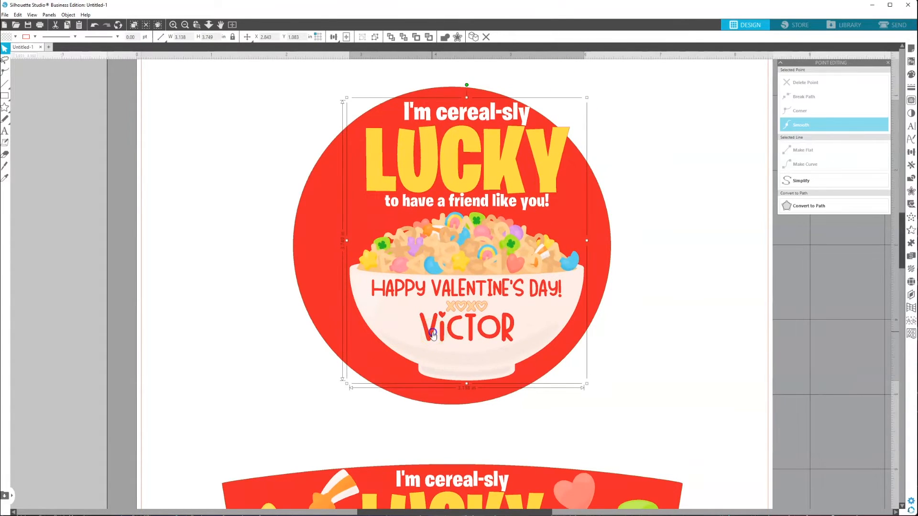
key("ctrl+1")
left_click(527, 433)
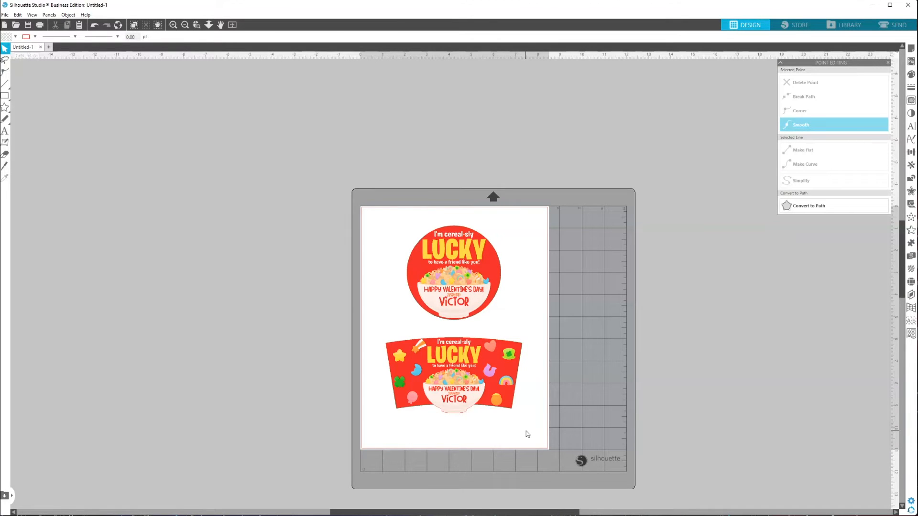
Step: Turn on registration marks and print bleed for the page
left_click(911, 50)
left_click(812, 75)
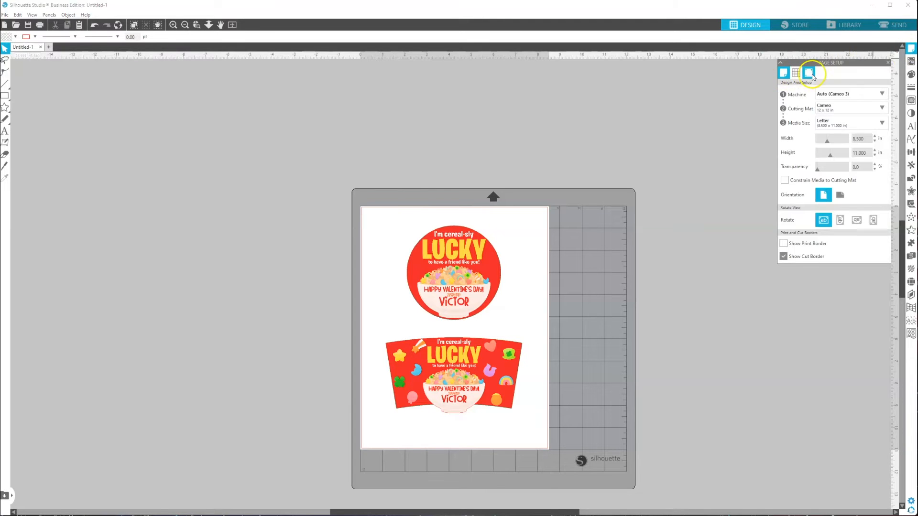
left_click(787, 93)
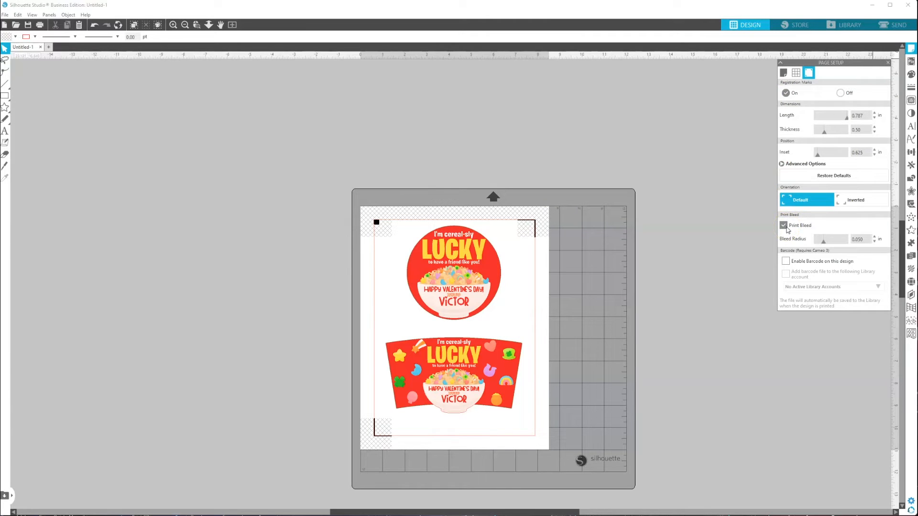
Step: Send the design from the print preview to the print dialog and select the ET-8500 Series(Network) printer
left_click(5, 15)
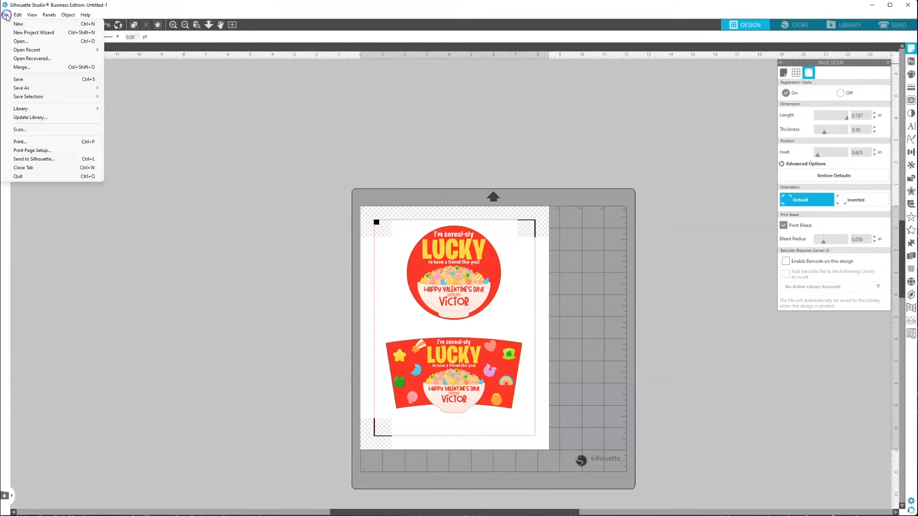
left_click(49, 141)
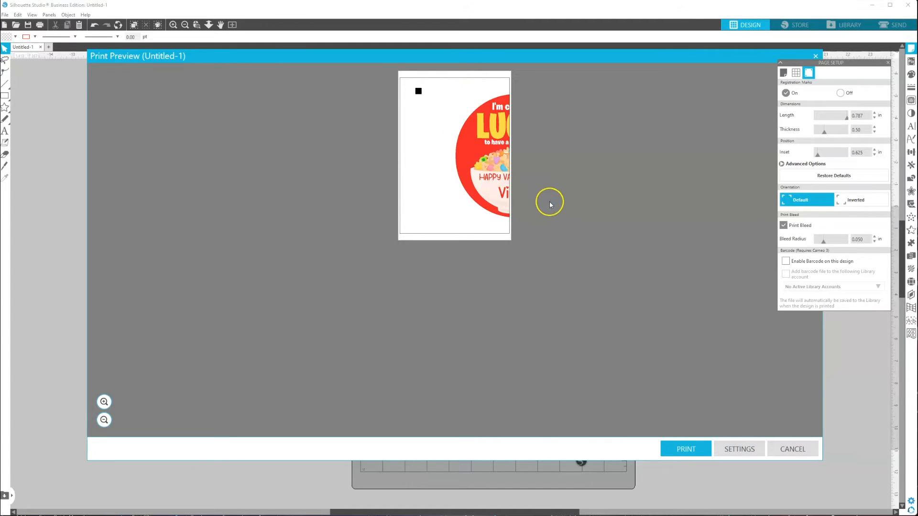
left_click(688, 449)
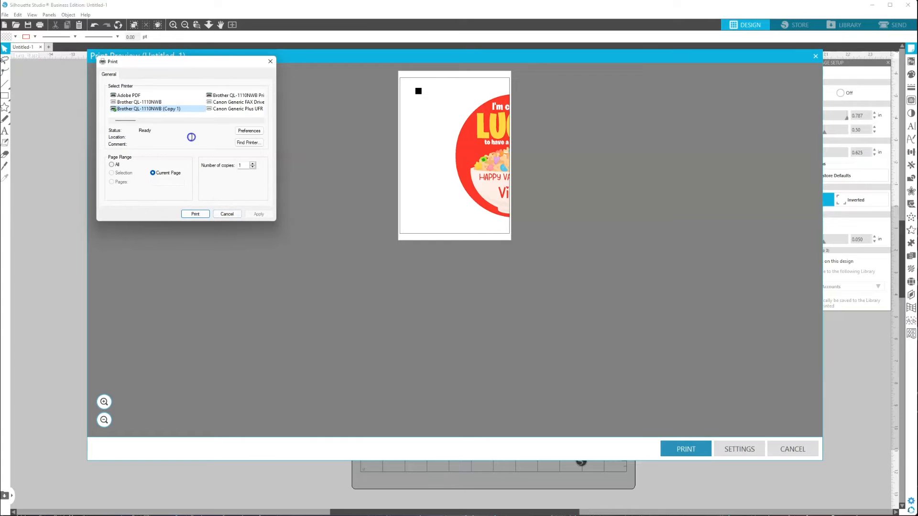
left_click(257, 121)
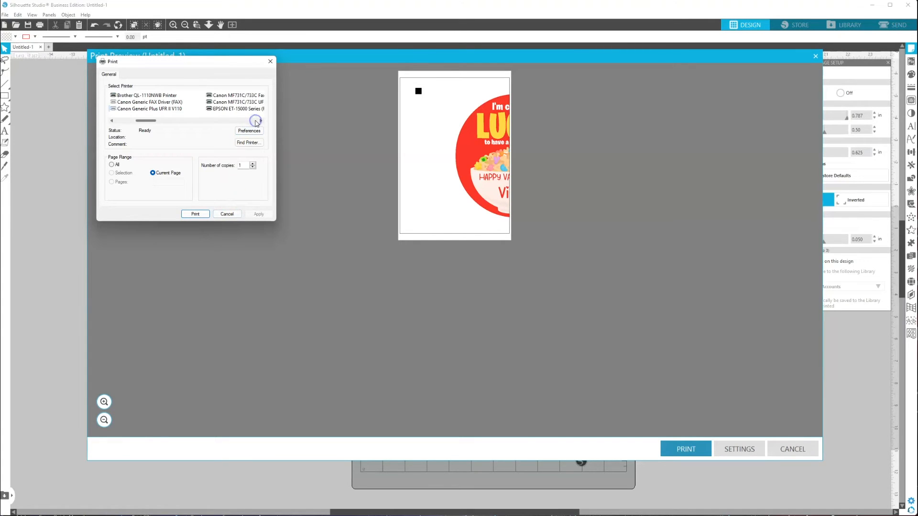
left_click(257, 120)
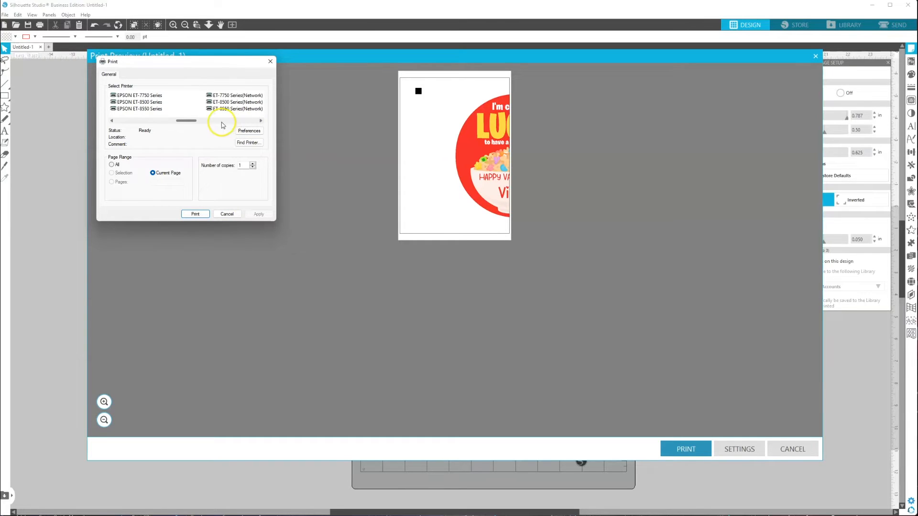
left_click(234, 103)
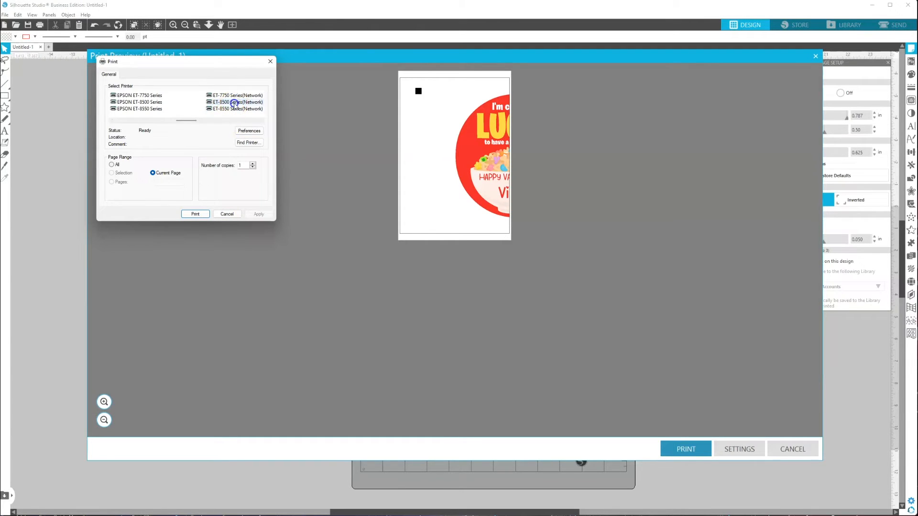
Step: In the printer preferences, set the paper source to Rear Paper Feeder and the paper type to Premium Photo Paper Glossy
left_click(254, 132)
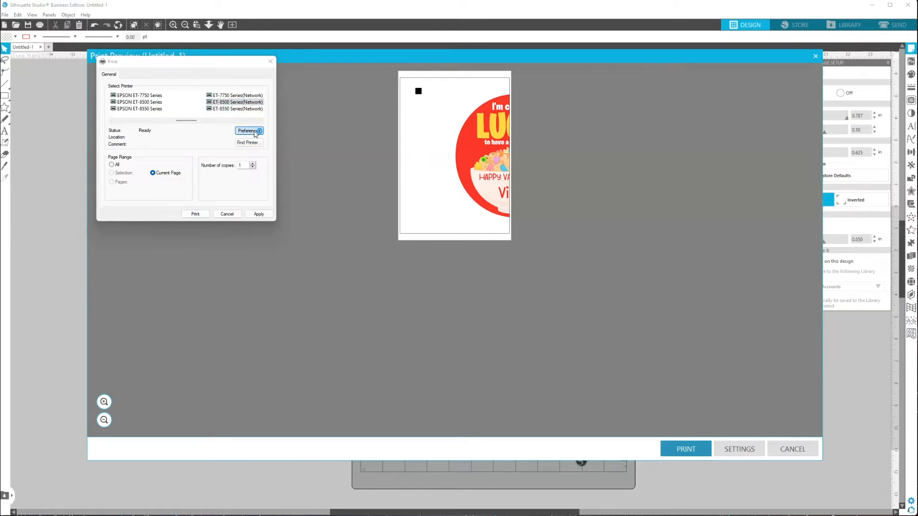
left_click(250, 119)
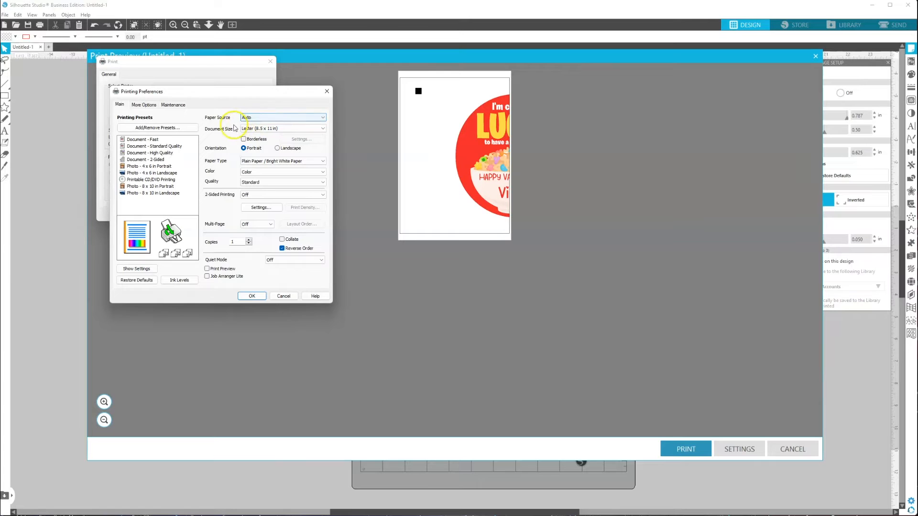
left_click(261, 119)
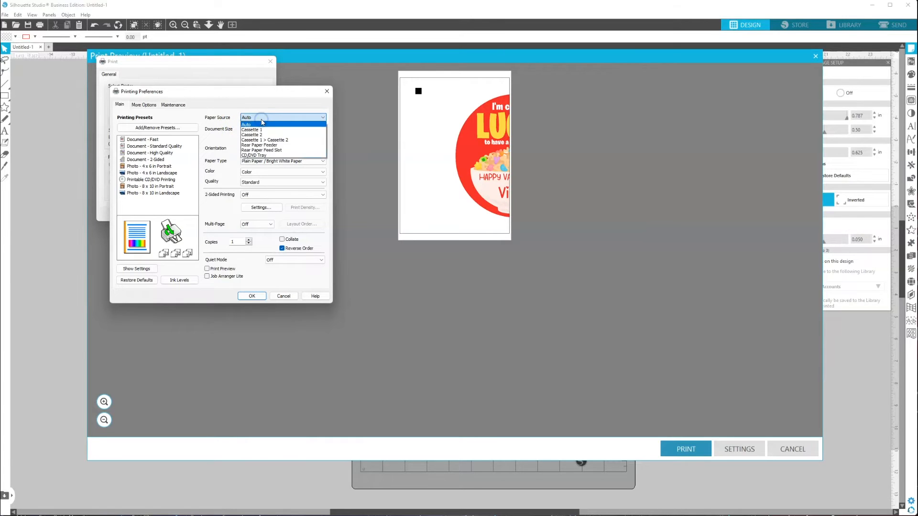
left_click(265, 145)
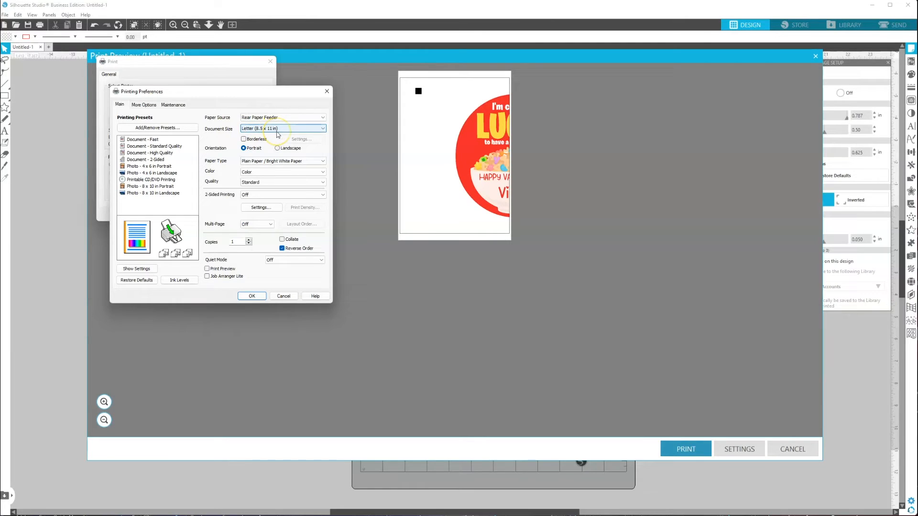
left_click(259, 161)
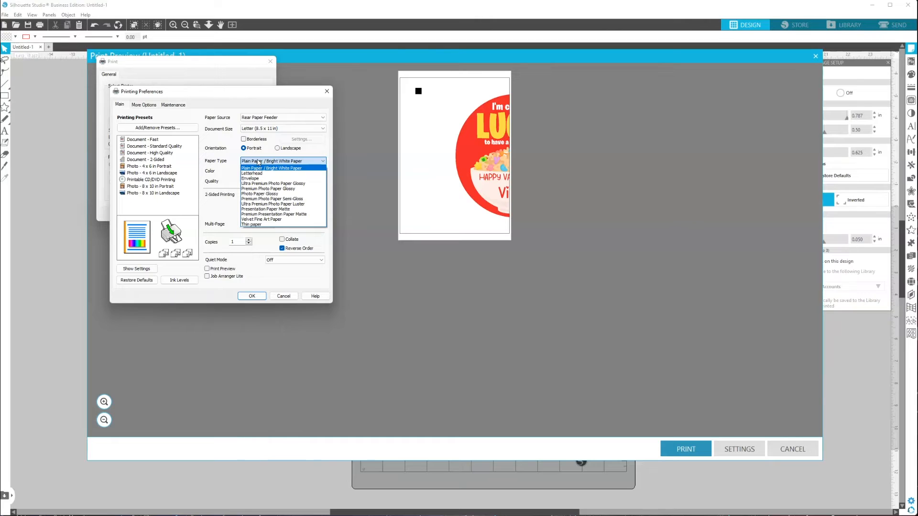
left_click(272, 189)
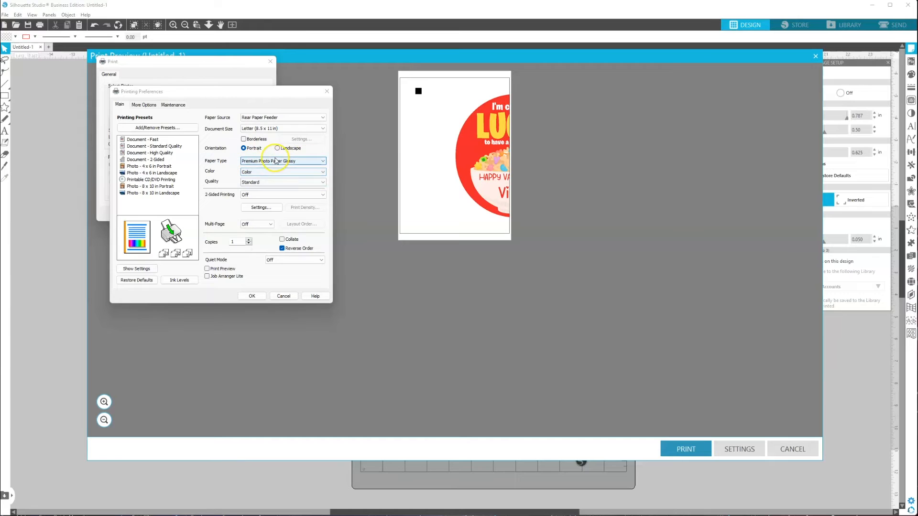
Step: Set the print quality to High
left_click(278, 177)
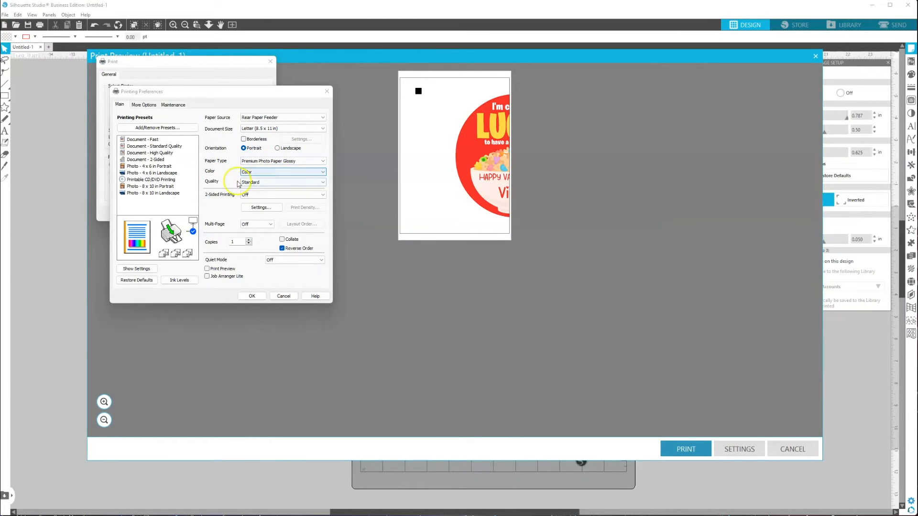
left_click(271, 184)
left_click(272, 196)
left_click(275, 202)
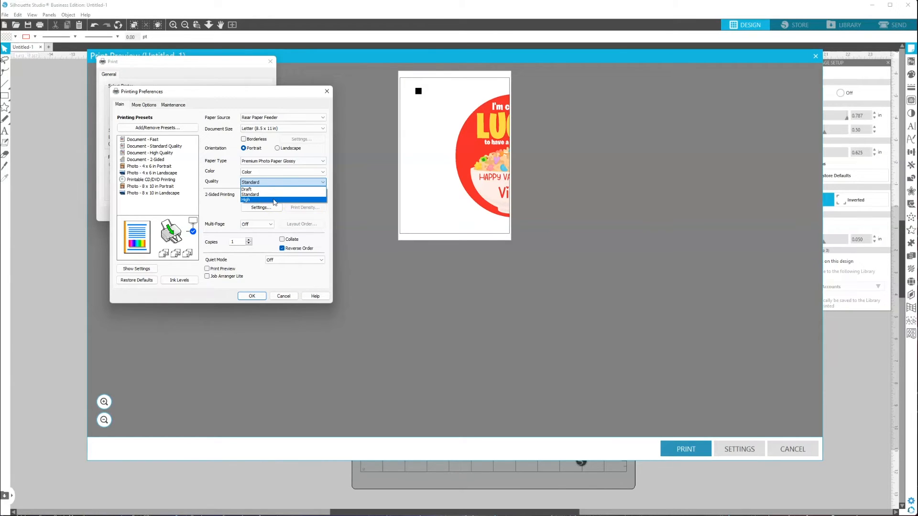
left_click(275, 202)
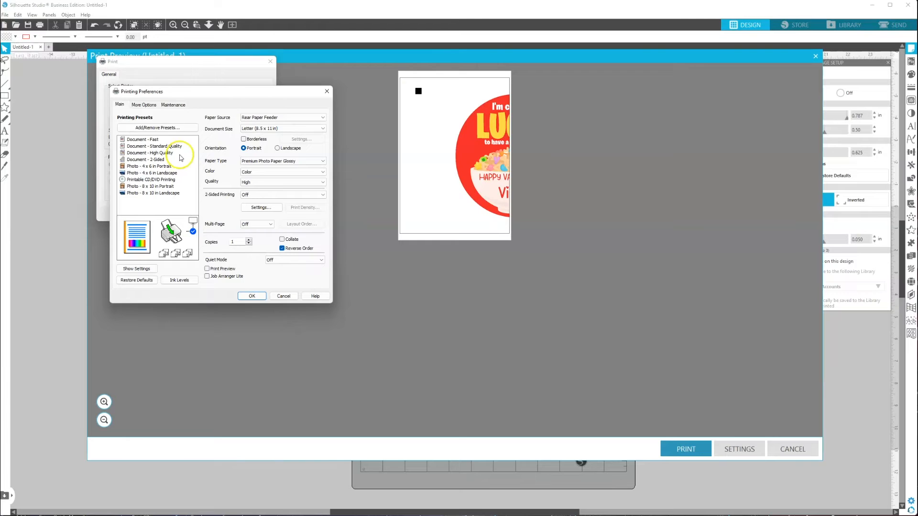
Step: Set custom color correction to Color Controls with the Adobe RGB color mode and a gamma of 1.8
left_click(147, 105)
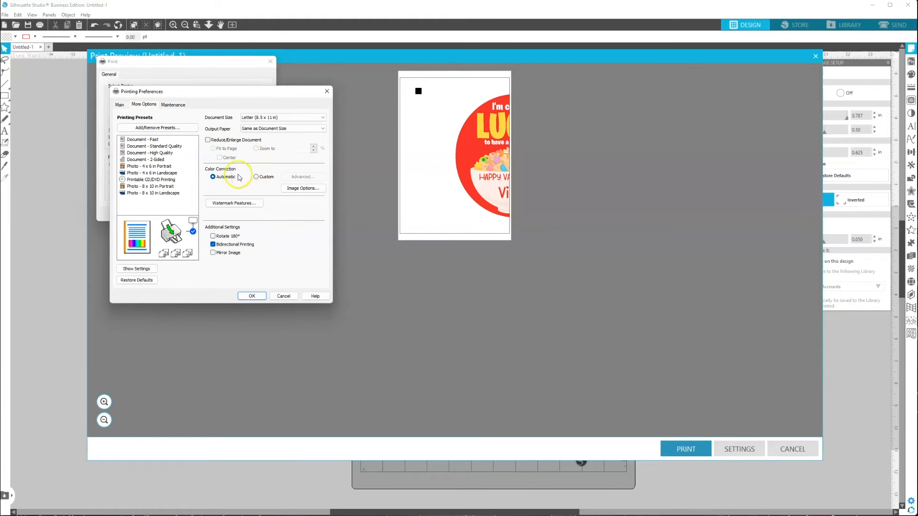
left_click(266, 176)
left_click(302, 177)
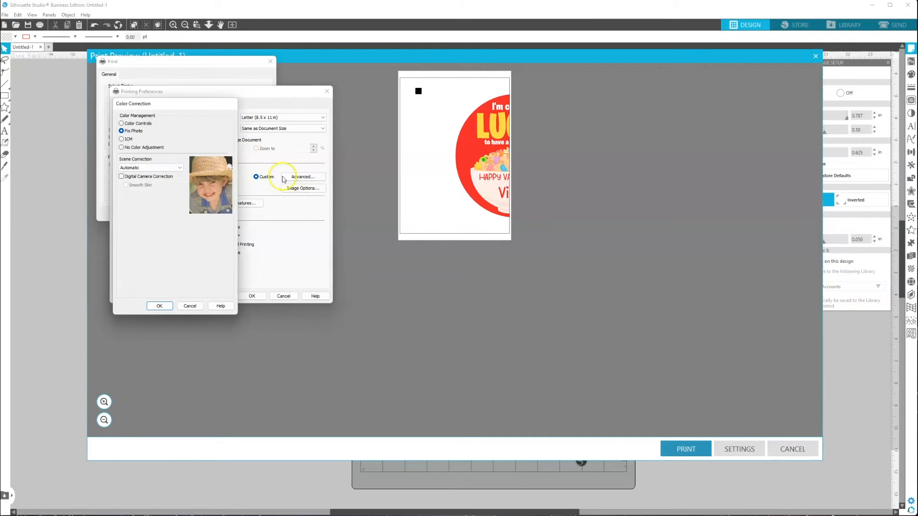
left_click(145, 125)
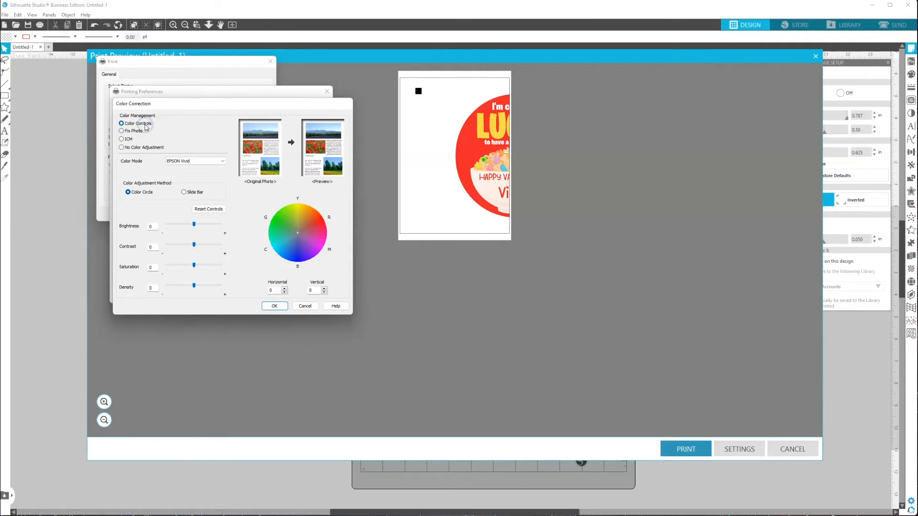
left_click(205, 161)
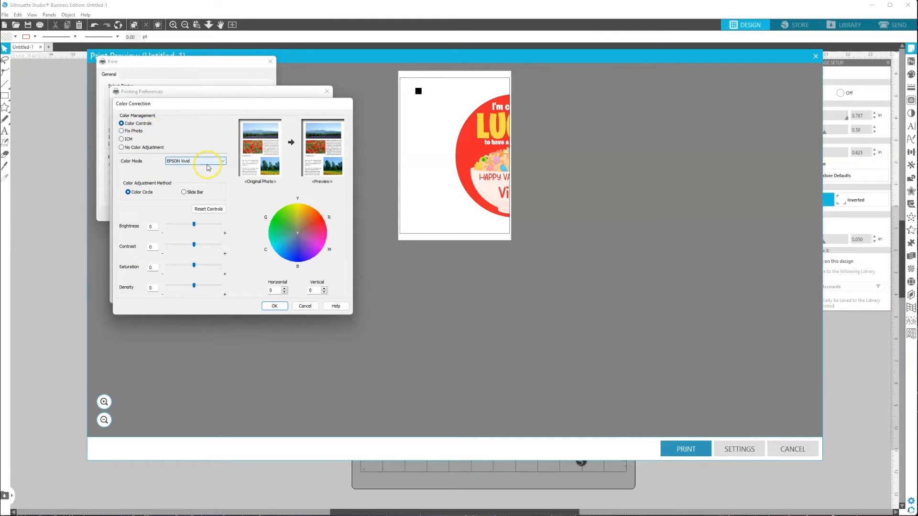
left_click(209, 179)
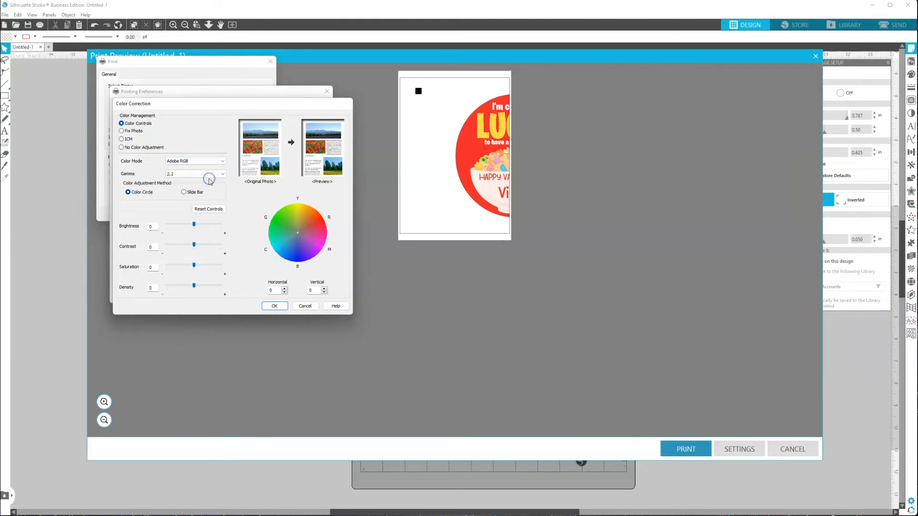
left_click(204, 178)
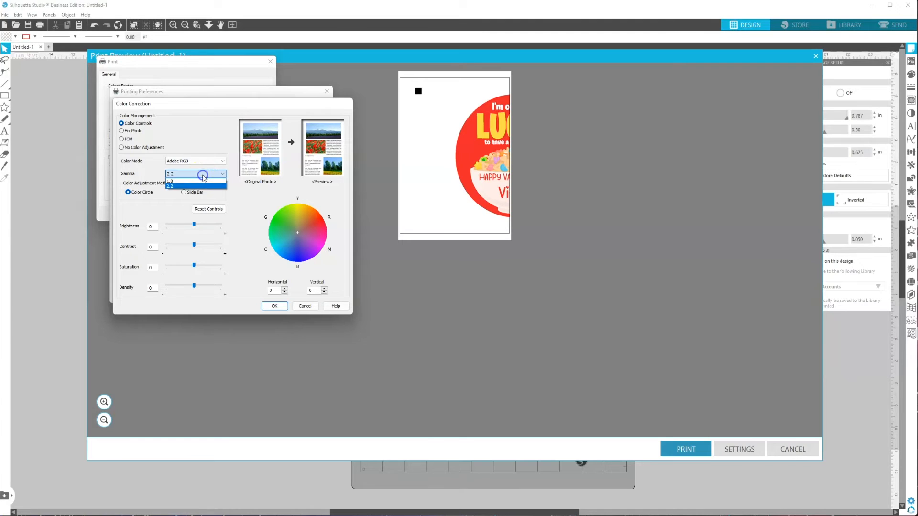
left_click(204, 182)
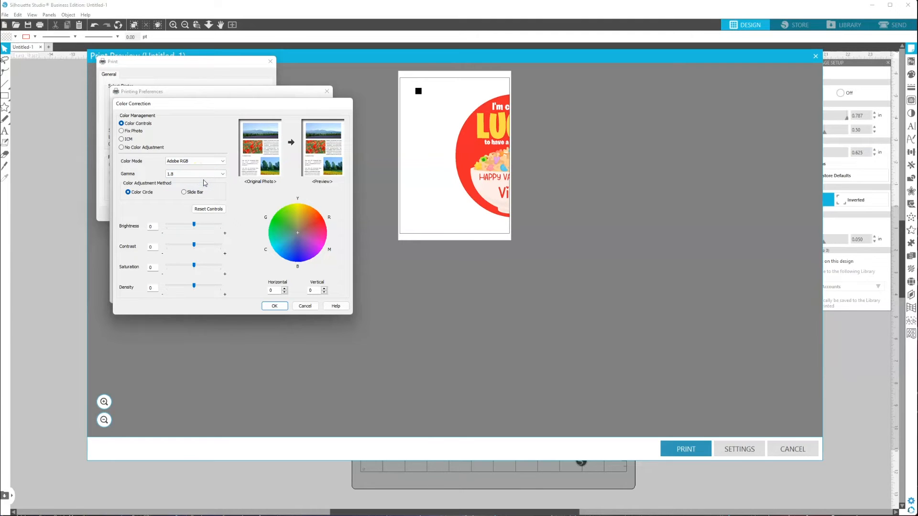
left_click(273, 306)
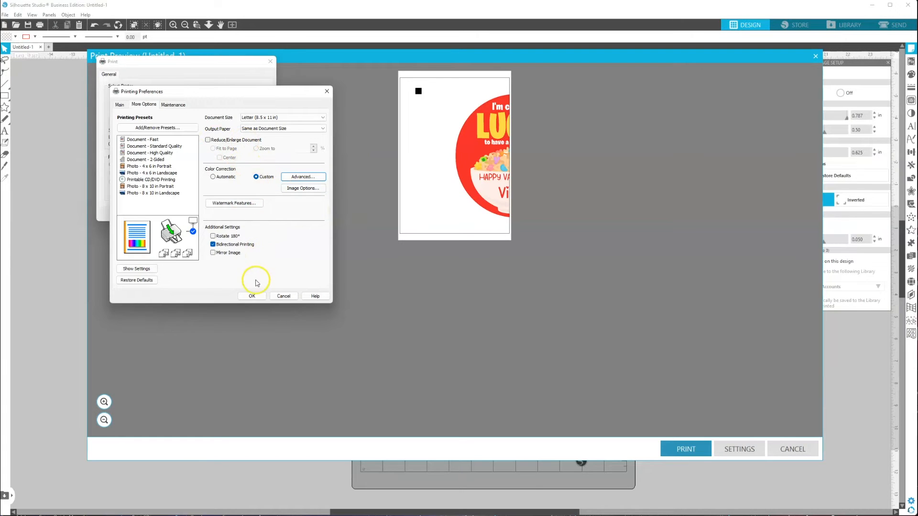
Step: Accept the printing preferences and print the current page
left_click(251, 296)
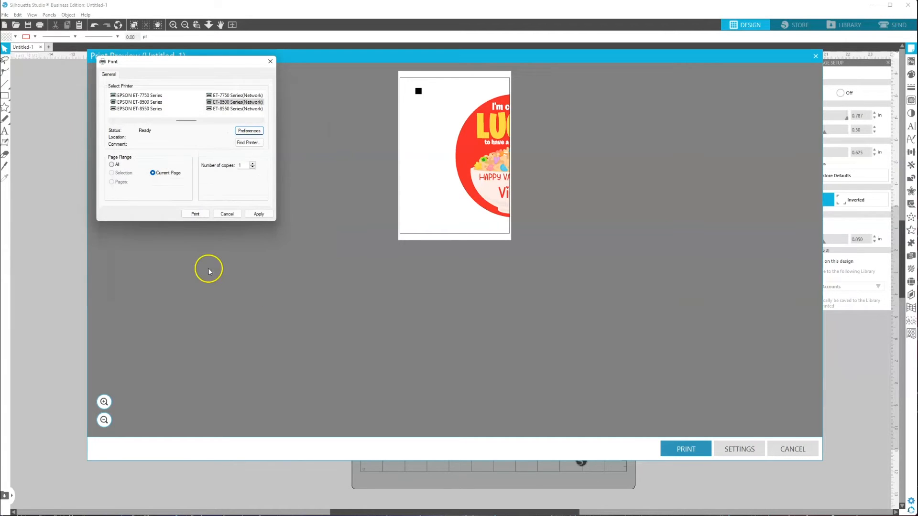
left_click(197, 214)
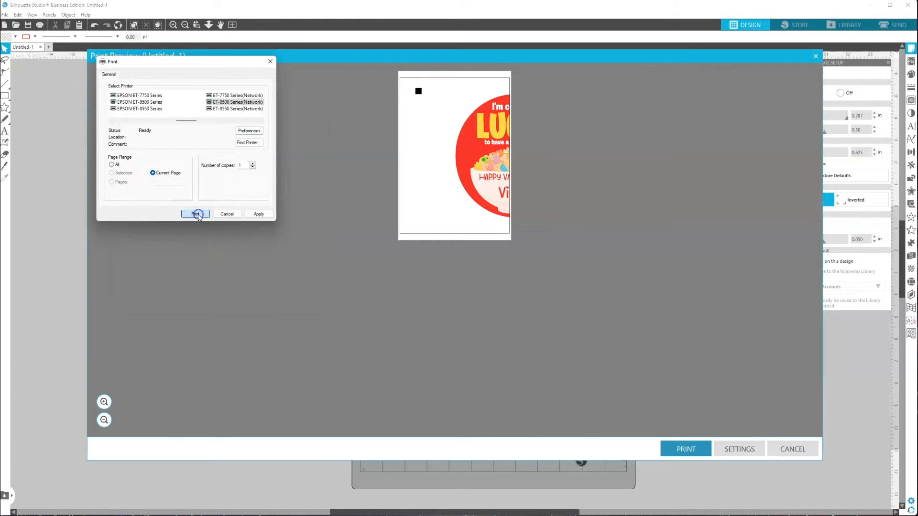
Step: Set up cutting by line color and turn off the cut for the red lines
left_click(899, 25)
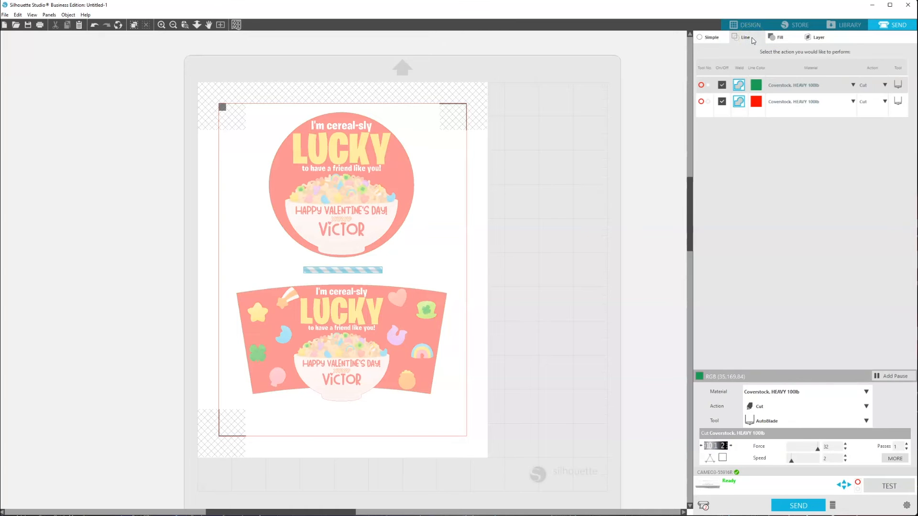
left_click(751, 102)
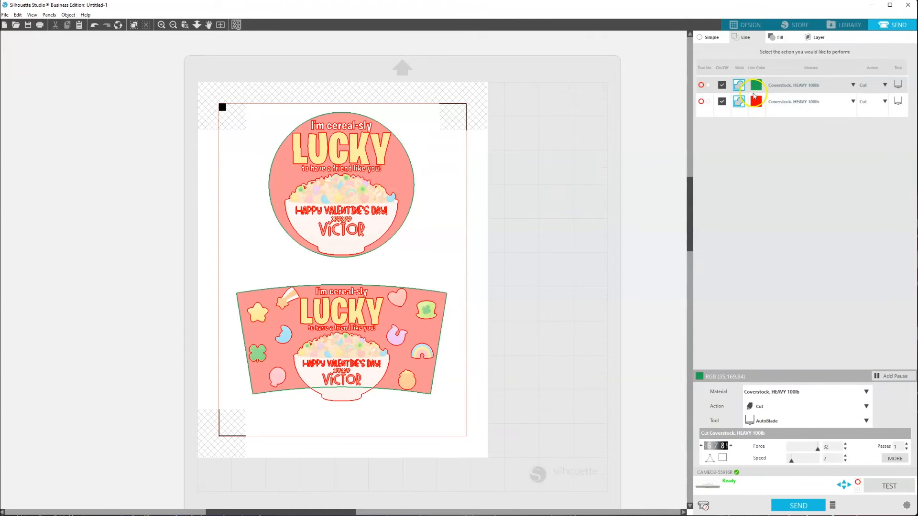
left_click(722, 103)
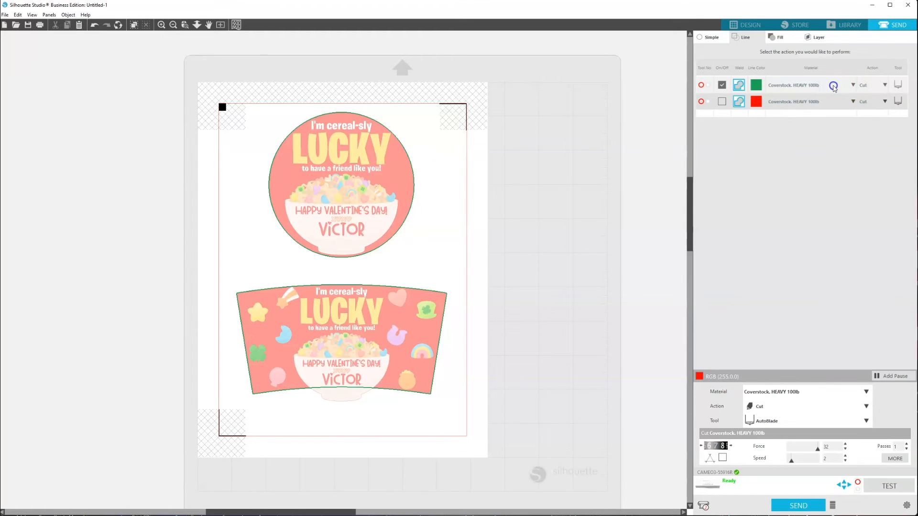
Step: Set the green cut line's material to Sticker GLOSS KISS CUT
left_click(833, 88)
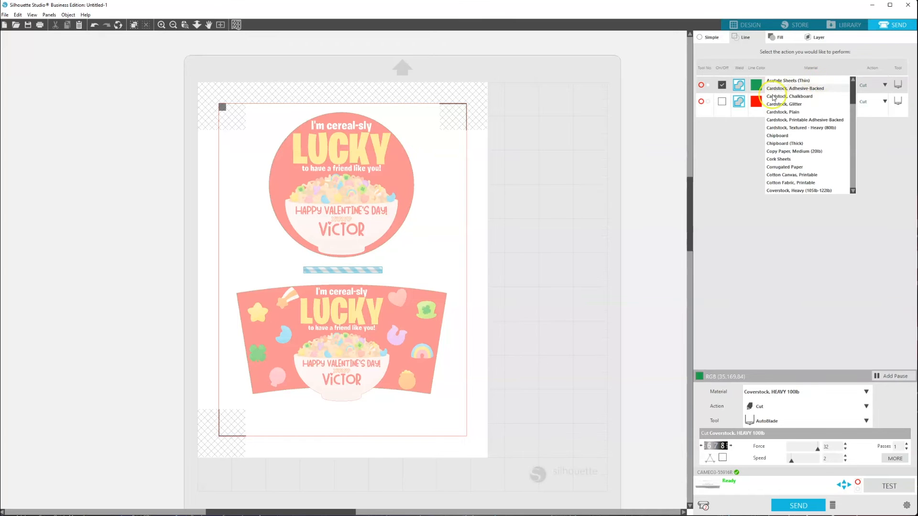
left_click(751, 144)
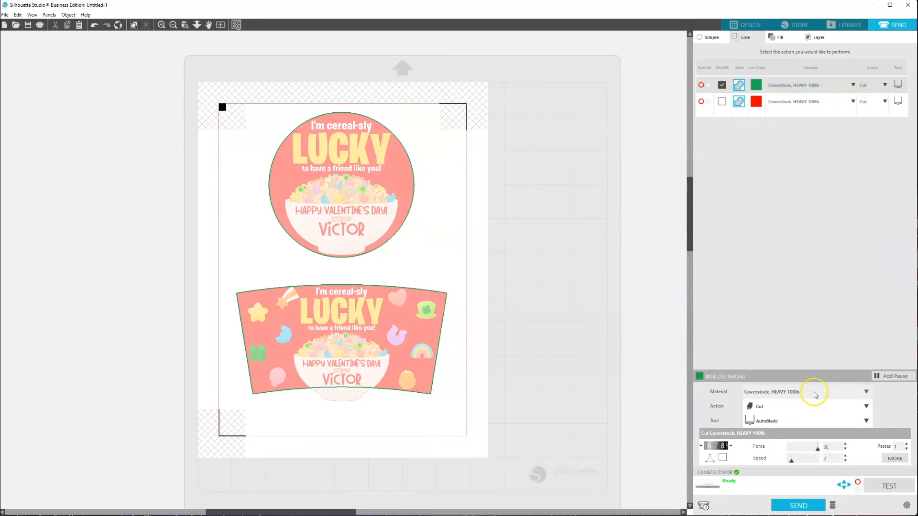
left_click(815, 393)
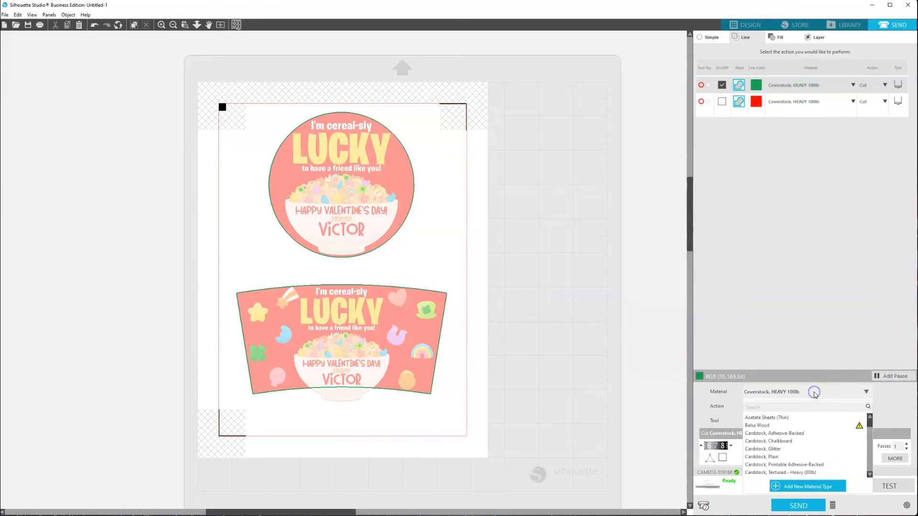
scroll(830, 440, "down", 3)
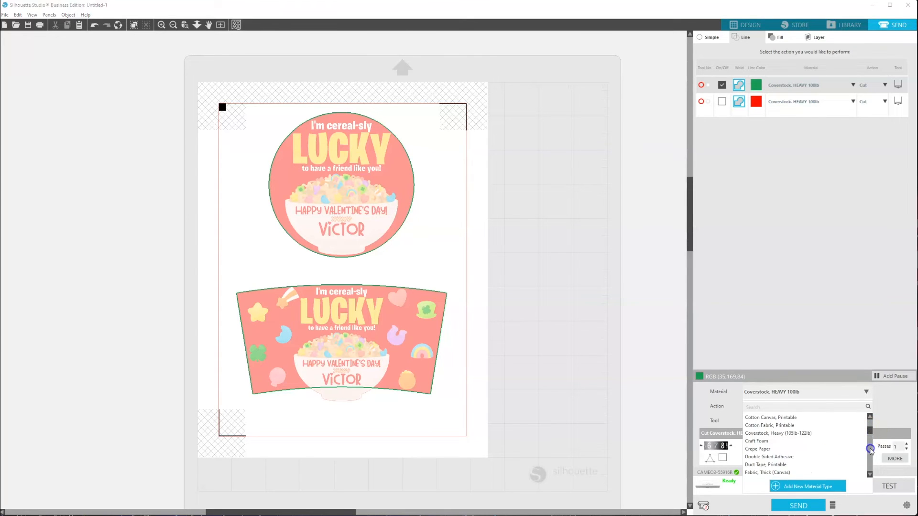
left_click_drag(869, 433, 870, 471)
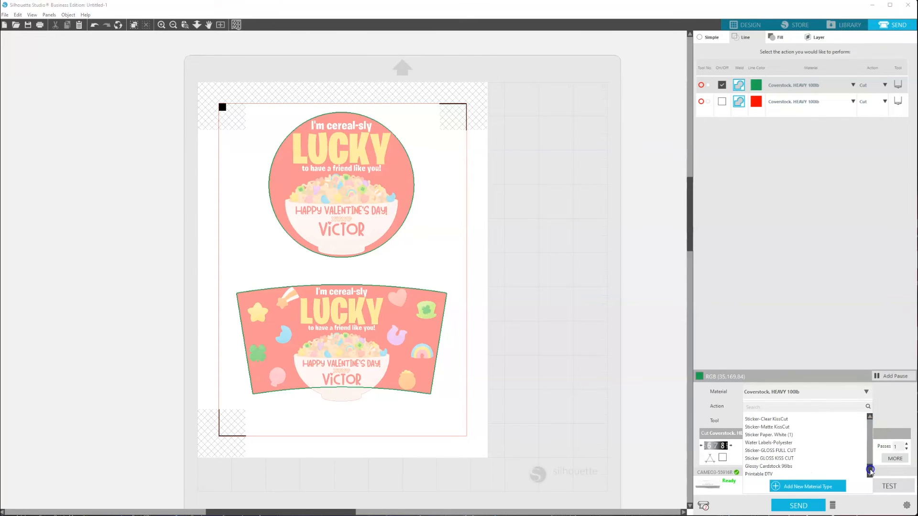
left_click(797, 460)
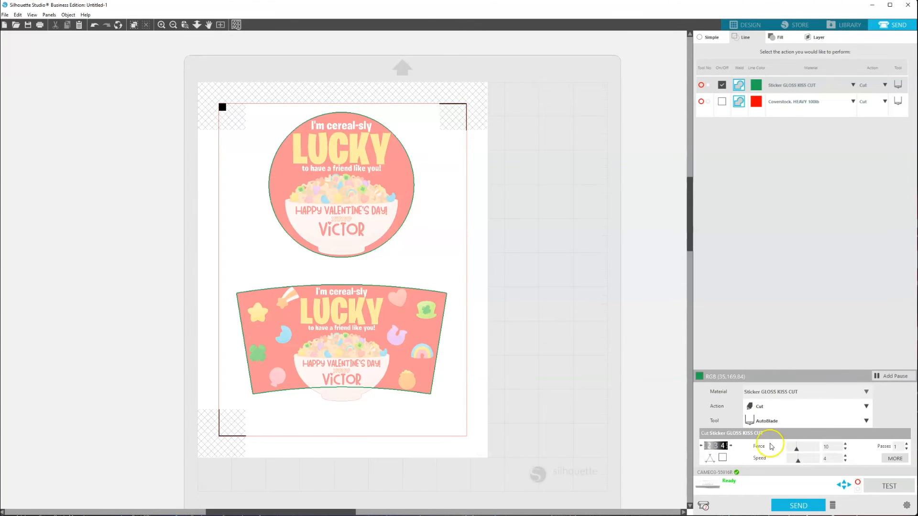
Step: Set the green line's action to Cut and send the job to the cutting machine
left_click(765, 407)
left_click(733, 413)
left_click(761, 414)
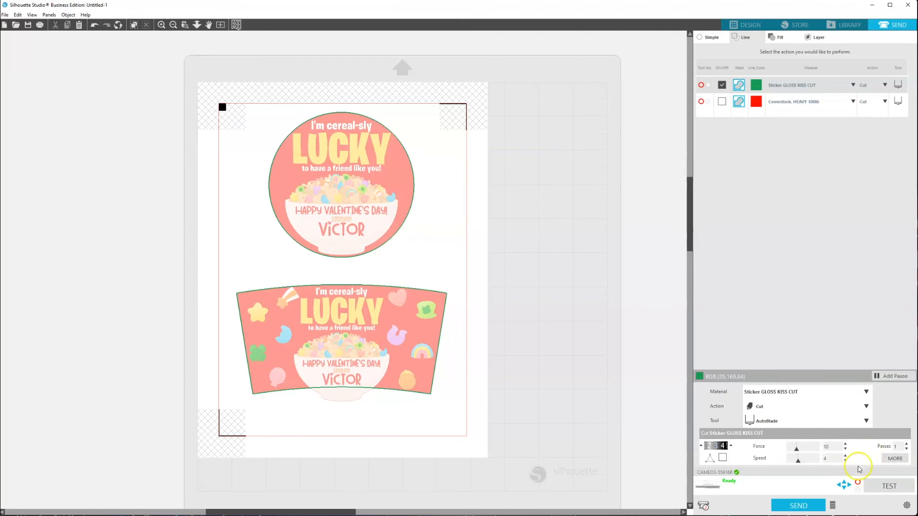
left_click(818, 505)
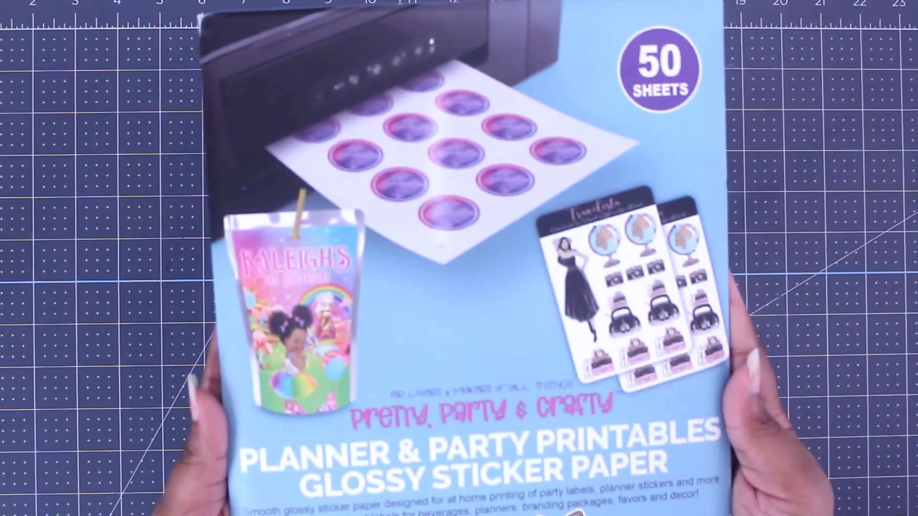